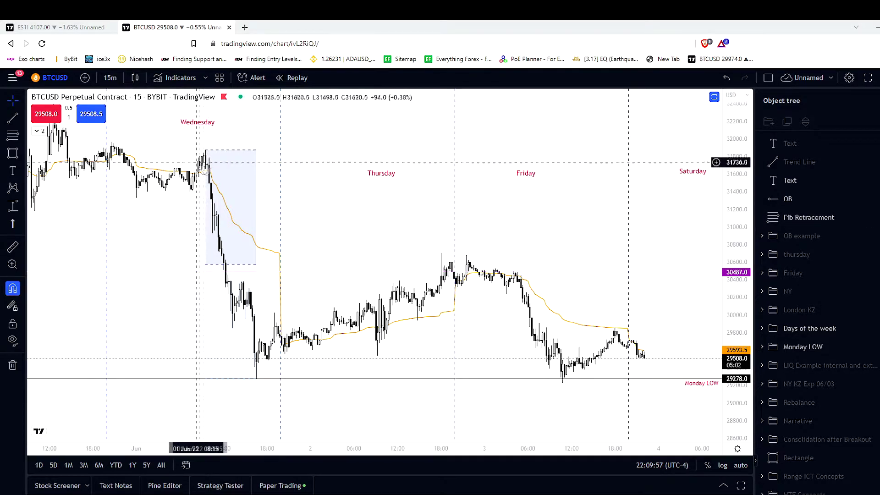
Step: Examine Wednesday's sell-off on the 15-minute BTCUSD chart, from its high down to the Monday LOW line
left_click(206, 151)
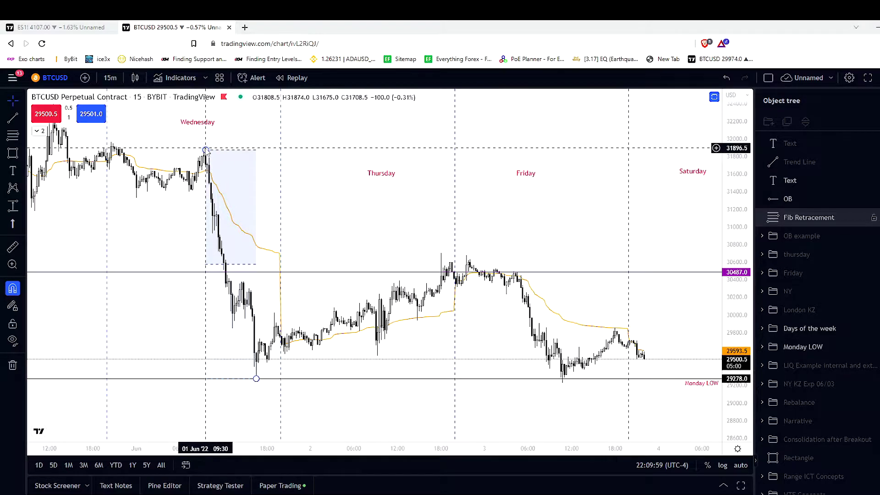
left_click(202, 141)
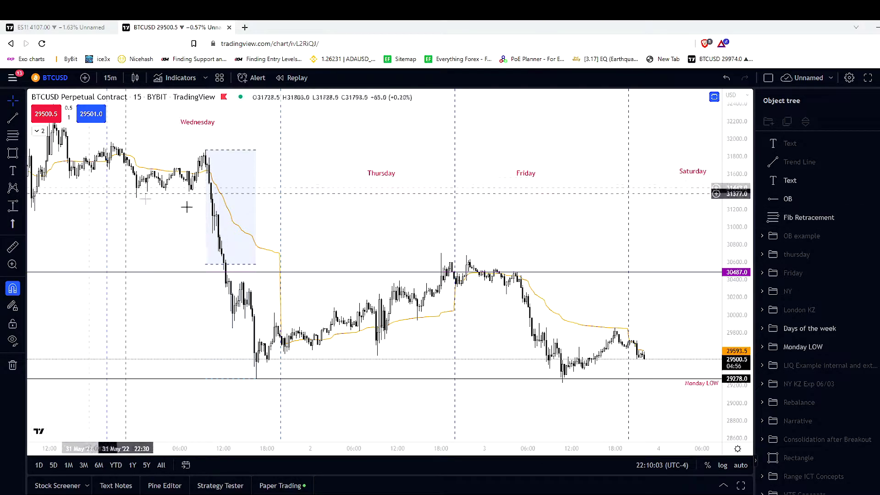
left_click(202, 149)
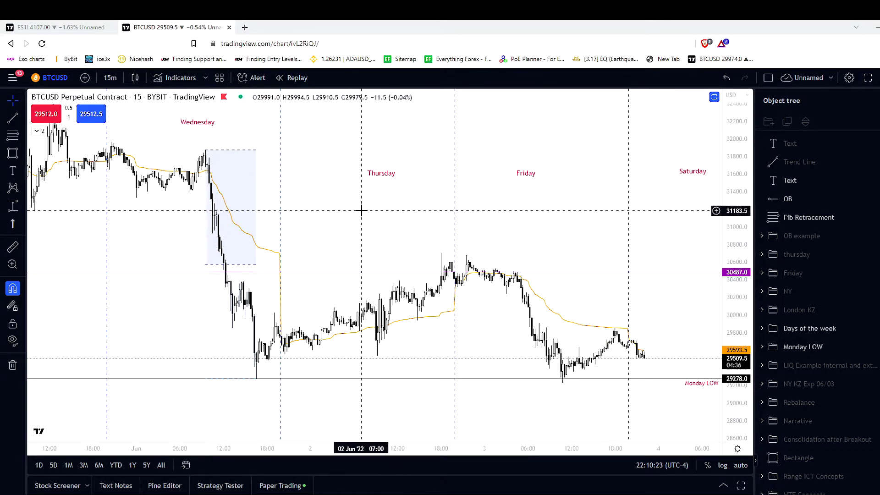
left_click_drag(351, 213, 334, 220)
scroll(344, 207, "up", 1)
left_click(247, 377)
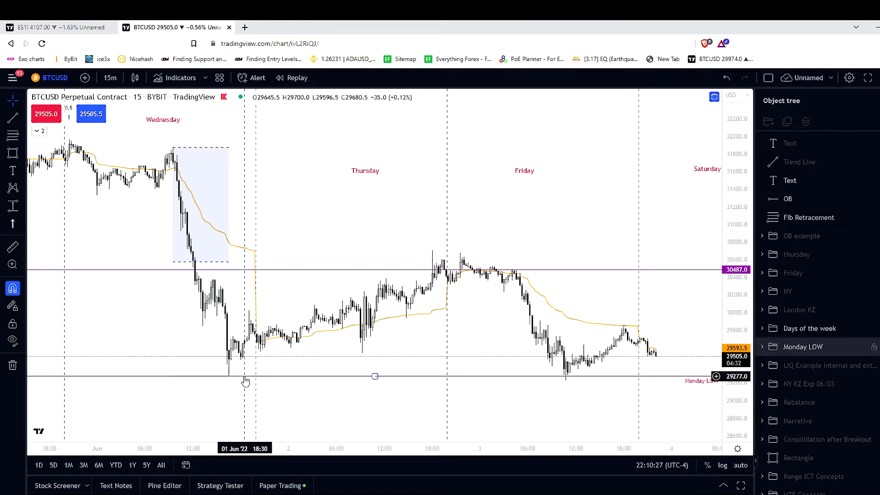
left_click(248, 381)
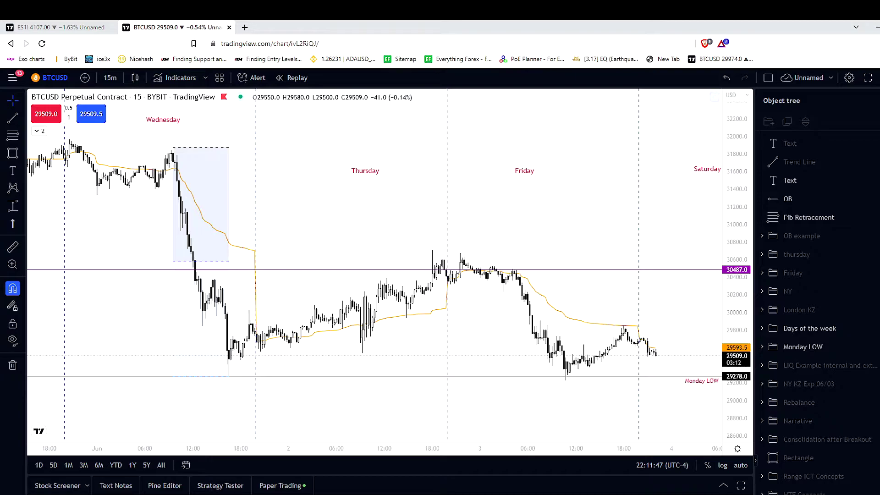
Step: Switch to the Canva presentation and review the slide on where price is reaching for and why
mouse_move(559, 494)
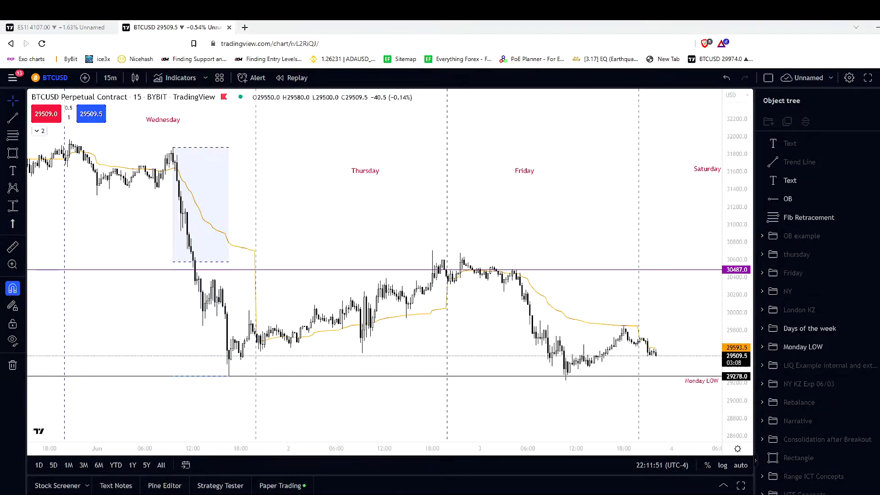
key("alt+Tab")
left_click(666, 80)
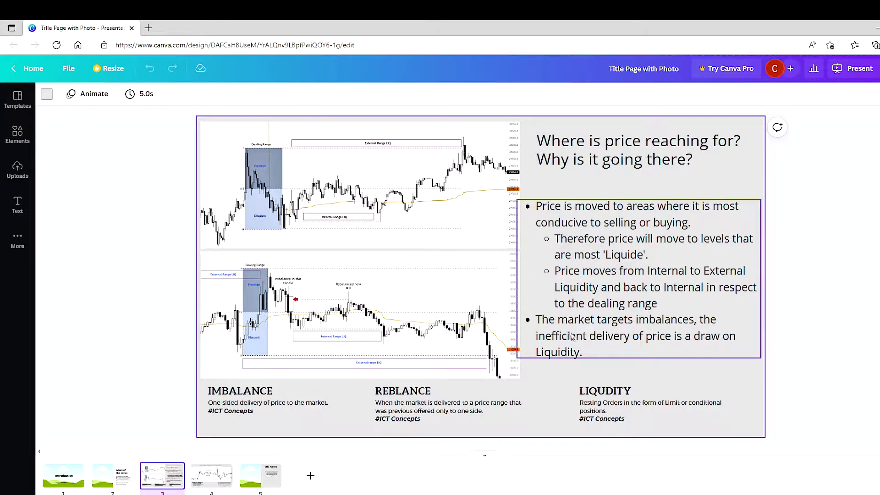
left_click_drag(82, 29, 875, 137)
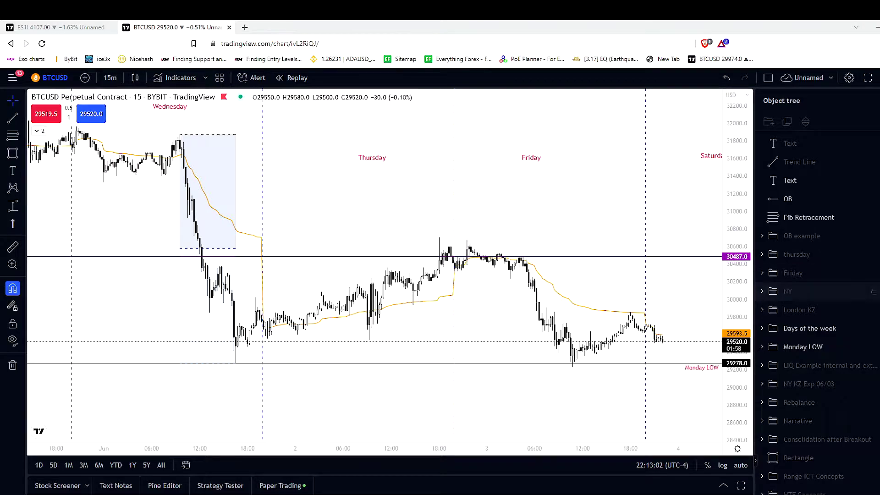
Step: Back on the TradingView chart, trace the 30487 order block line to its origin candle on 30 May
left_click_drag(374, 217, 406, 232)
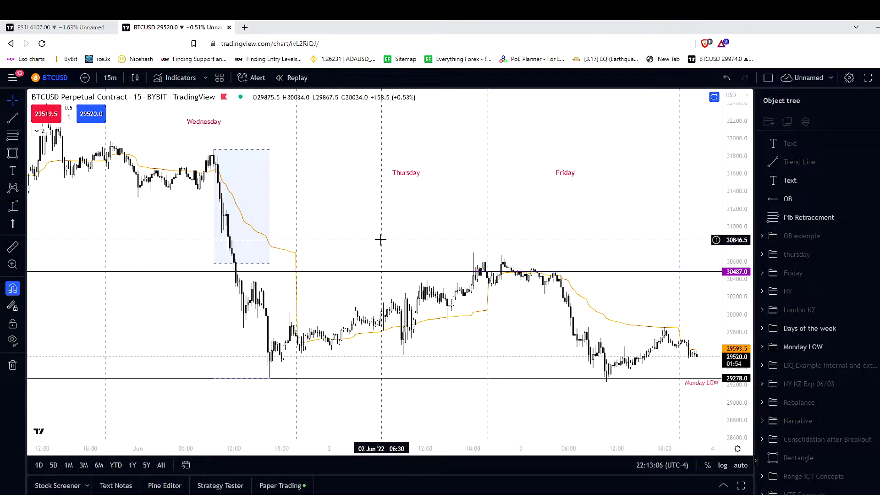
left_click_drag(371, 242, 400, 239)
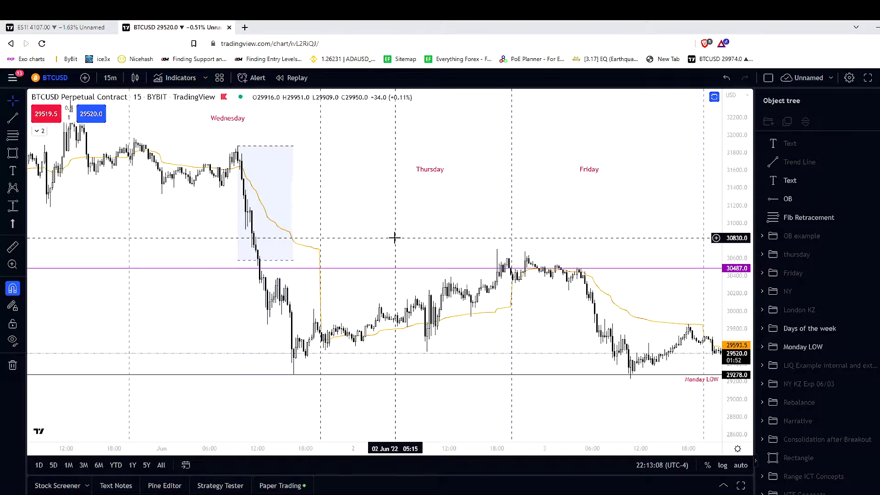
left_click_drag(143, 228, 321, 214)
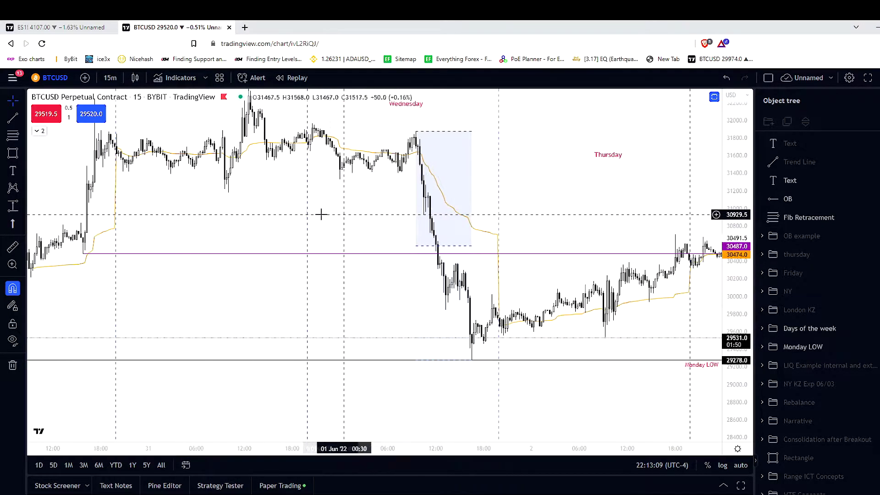
left_click(83, 254)
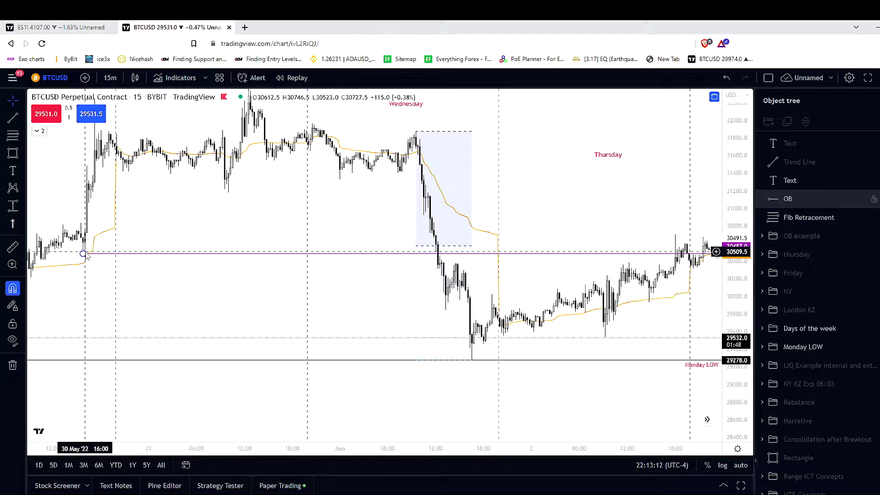
left_click(75, 256)
left_click(87, 254)
left_click(89, 258)
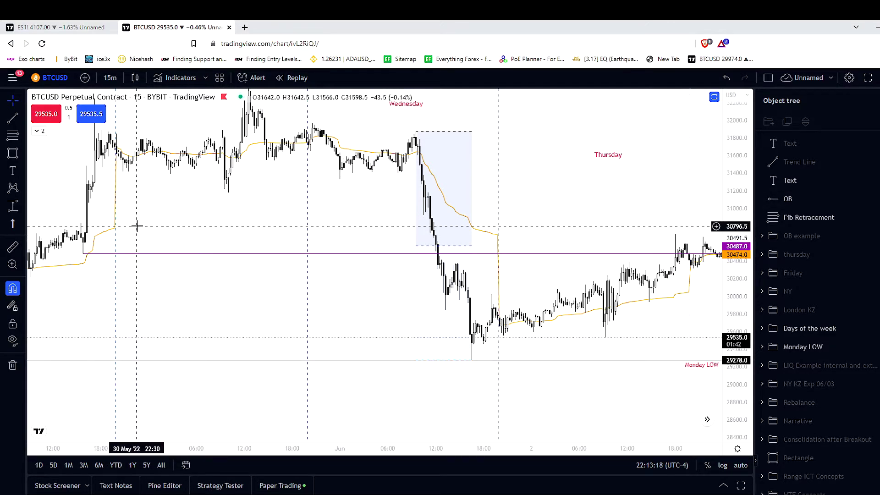
Step: Follow the order block line forward from 30 May and compare how price trades around it through Thursday
scroll(136, 225, "right", 1)
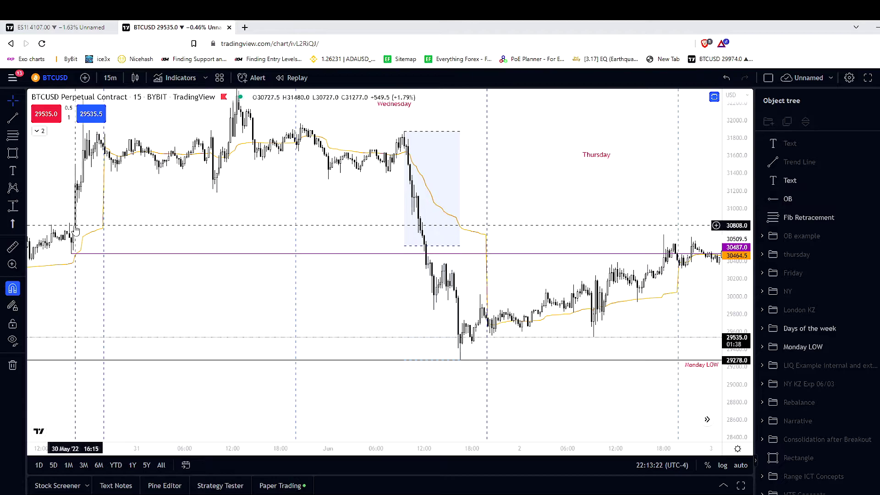
scroll(151, 236, "right", 5)
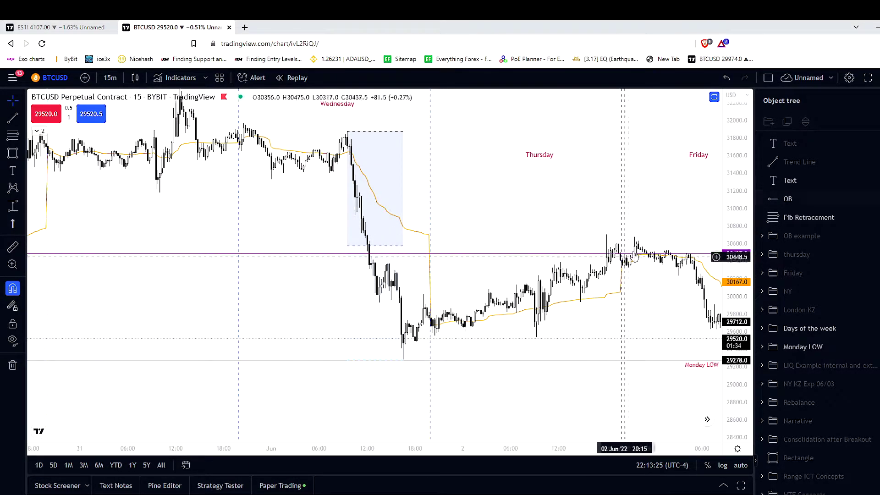
scroll(151, 212, "left", 8)
scroll(149, 246, "right", 3)
scroll(190, 242, "right", 3)
scroll(591, 232, "left", 3)
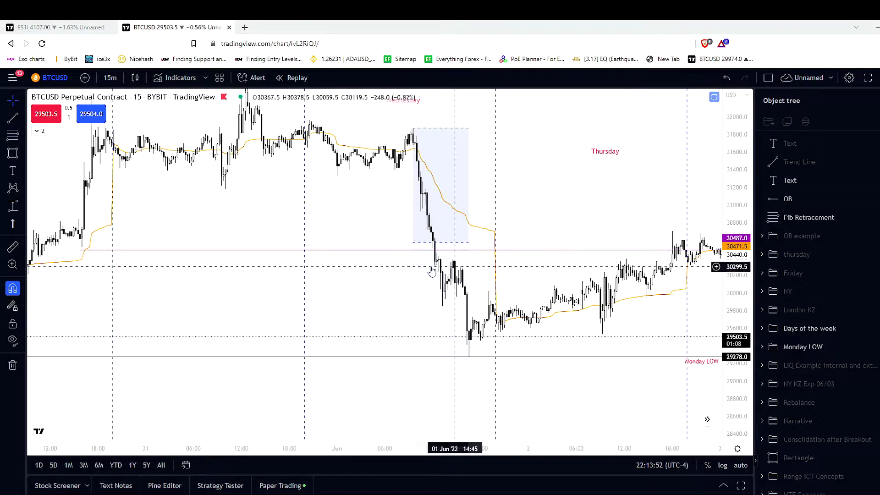
Step: Add a text note containing the copied order block rules and place it beneath the Monday LOW line
left_click(15, 171)
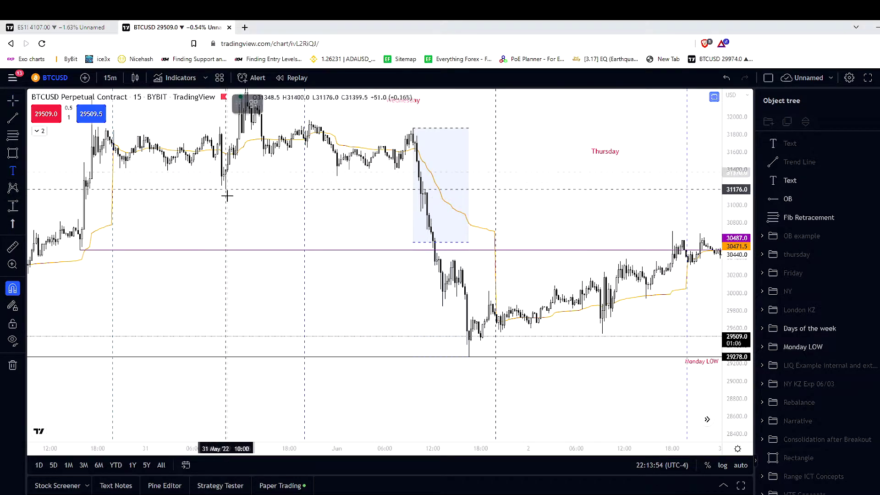
left_click(235, 181)
right_click(421, 236)
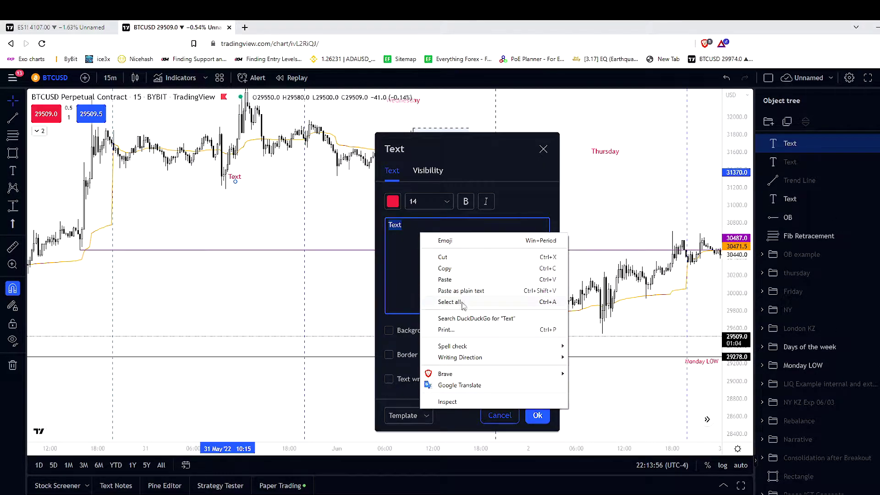
left_click(467, 280)
left_click(537, 415)
left_click_drag(479, 201, 298, 383)
left_click(426, 319)
left_click(279, 313)
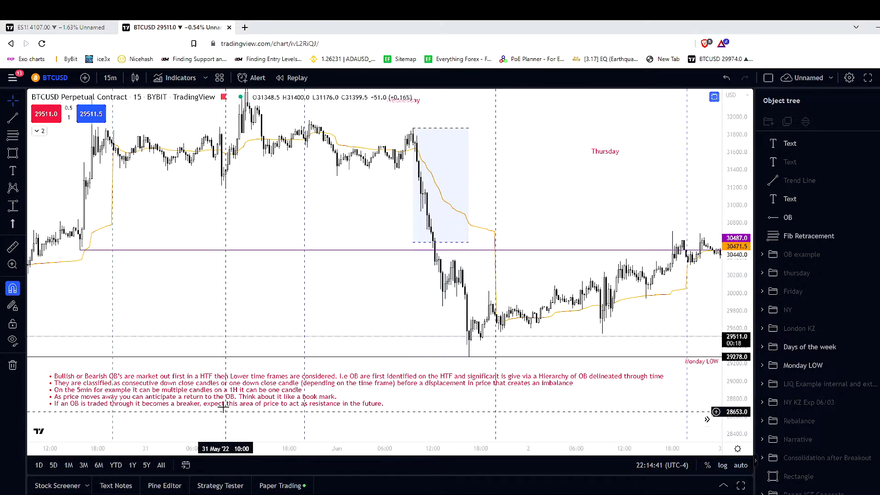
Step: Delete the order block rules note from the chart
left_click(354, 406)
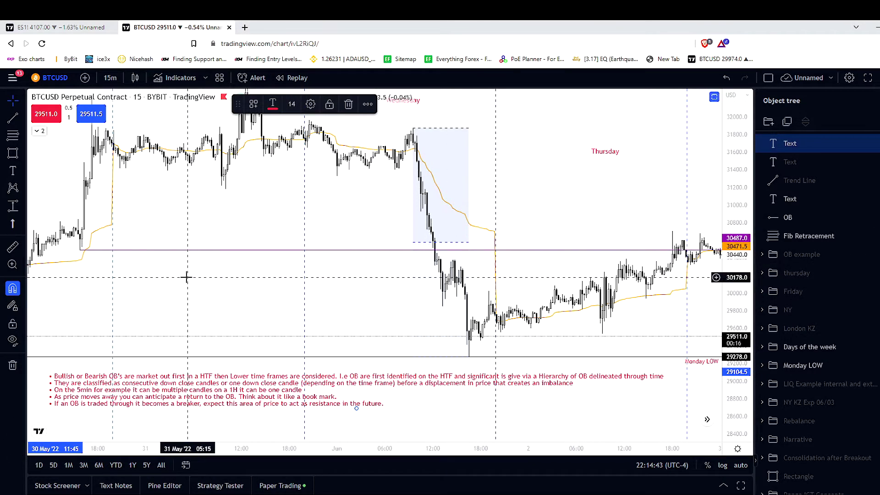
left_click(348, 104)
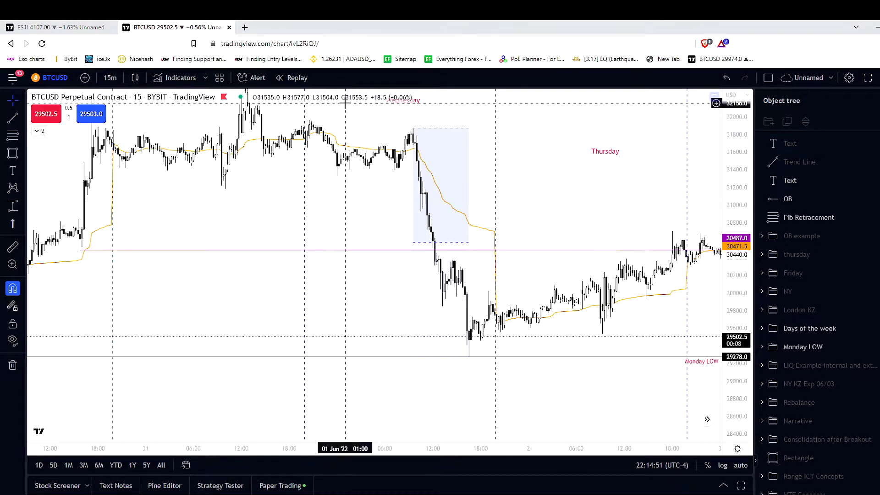
Step: Change the chart timeframe to 5 minutes to study Friday's price action
left_click_drag(638, 190, 418, 173)
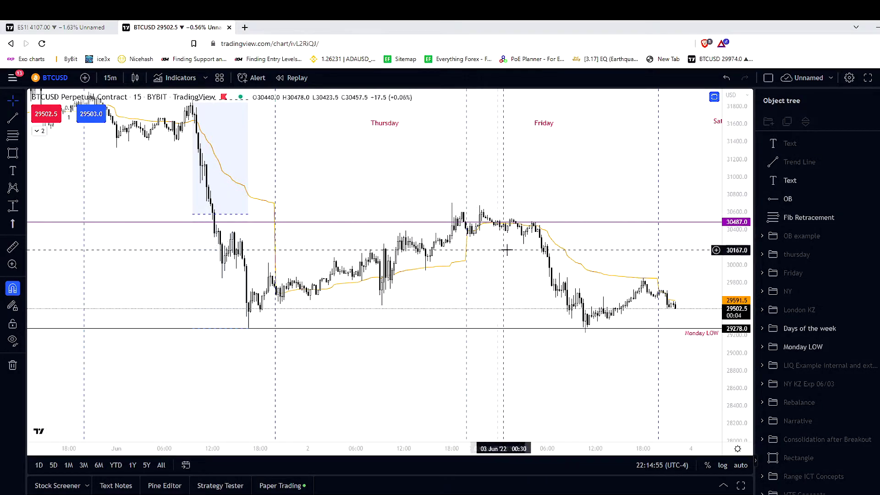
left_click_drag(501, 191, 497, 223)
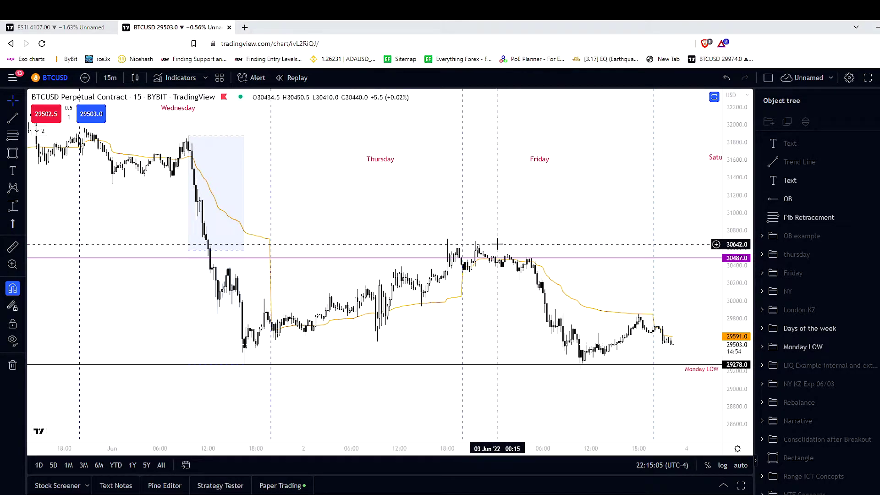
left_click(110, 78)
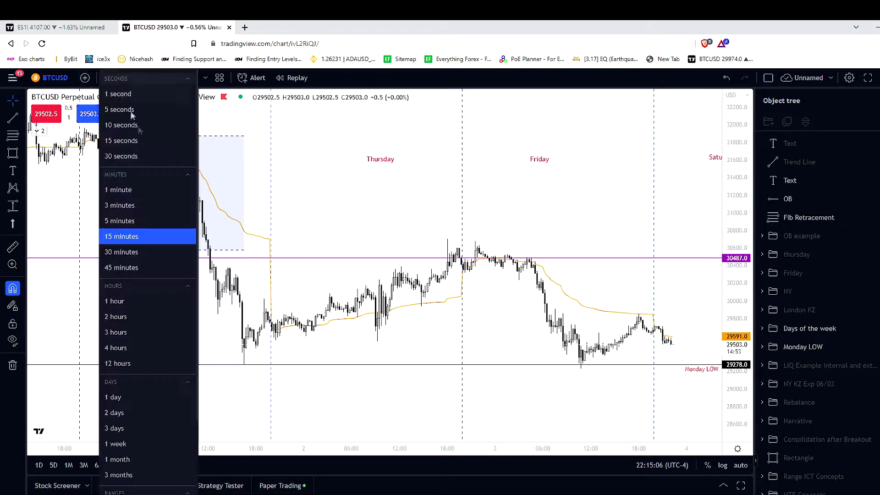
left_click(121, 220)
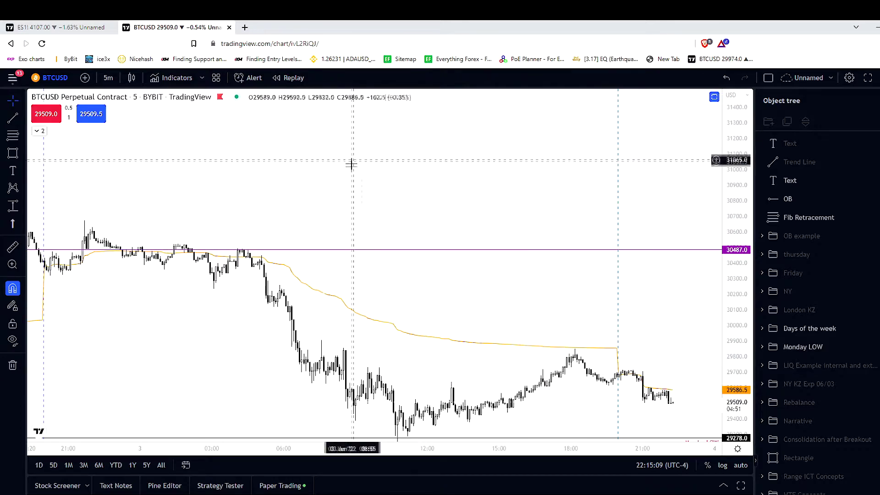
Step: Examine how price behaves around the 30487 order block line from late Thursday into Friday on the 5-minute chart
left_click_drag(350, 165, 555, 164)
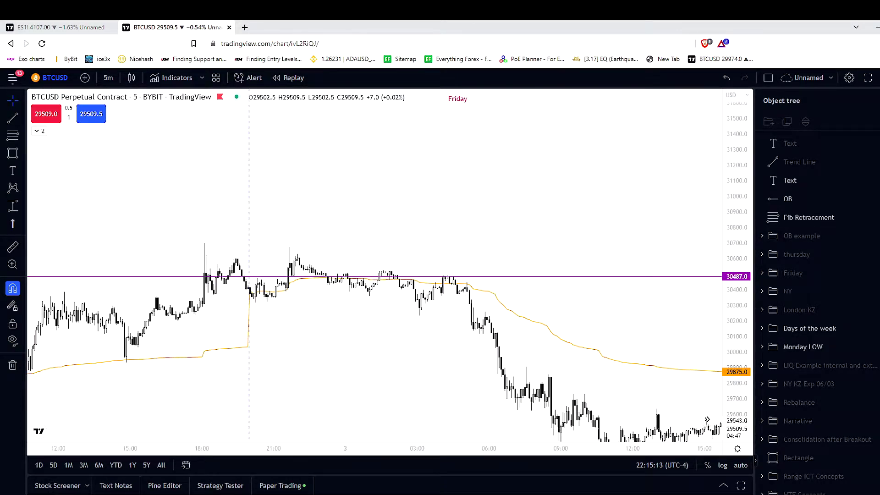
scroll(461, 222, "down", 3)
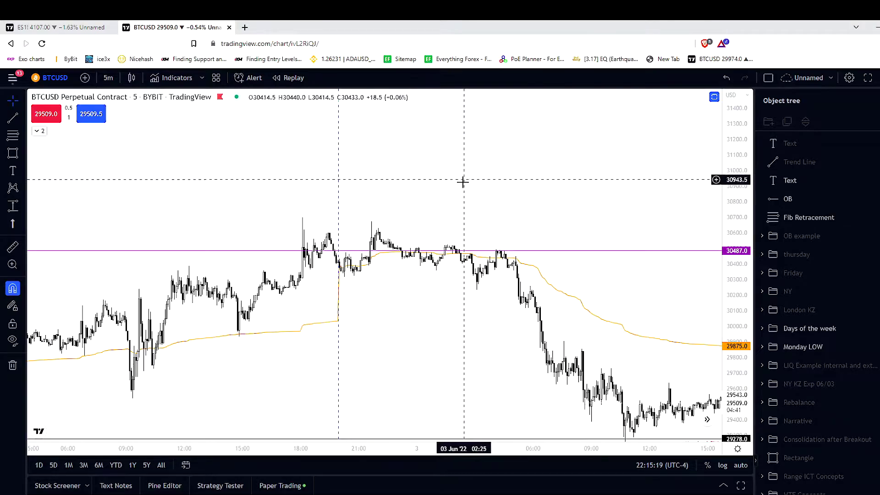
left_click_drag(458, 178, 455, 178)
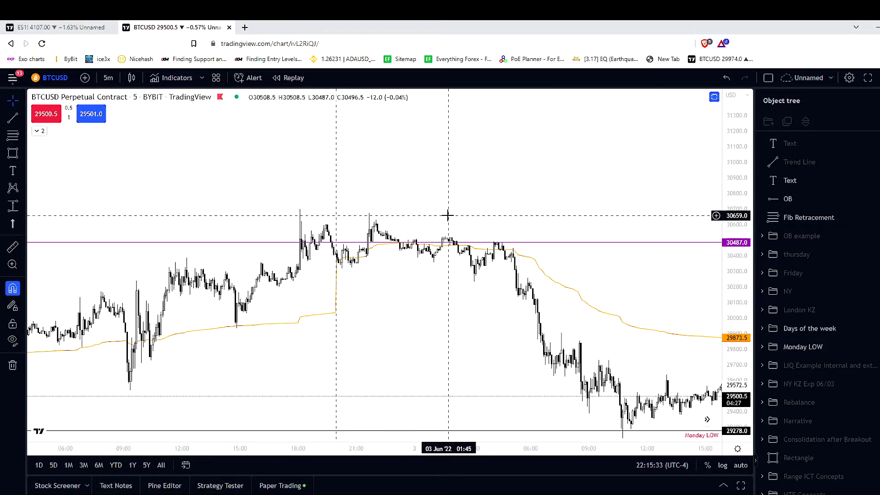
left_click_drag(439, 275, 422, 318)
left_click_drag(557, 221, 536, 214)
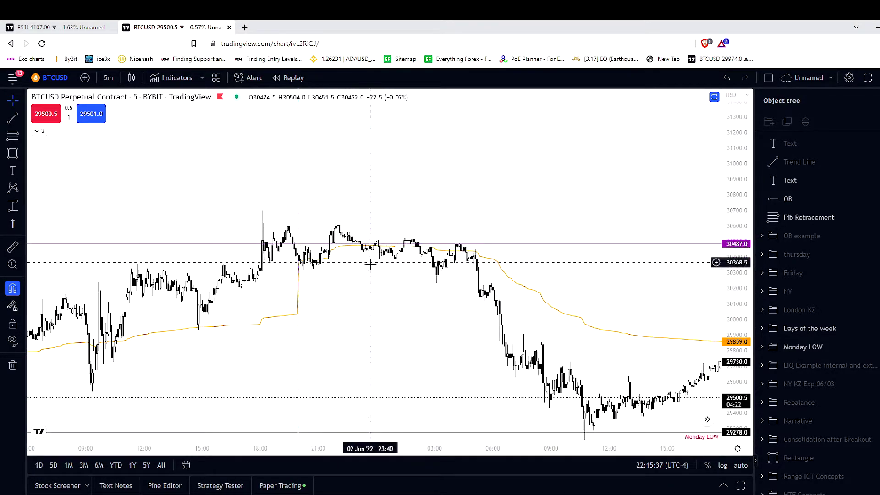
left_click_drag(438, 208, 631, 254)
scroll(421, 247, "up", 2)
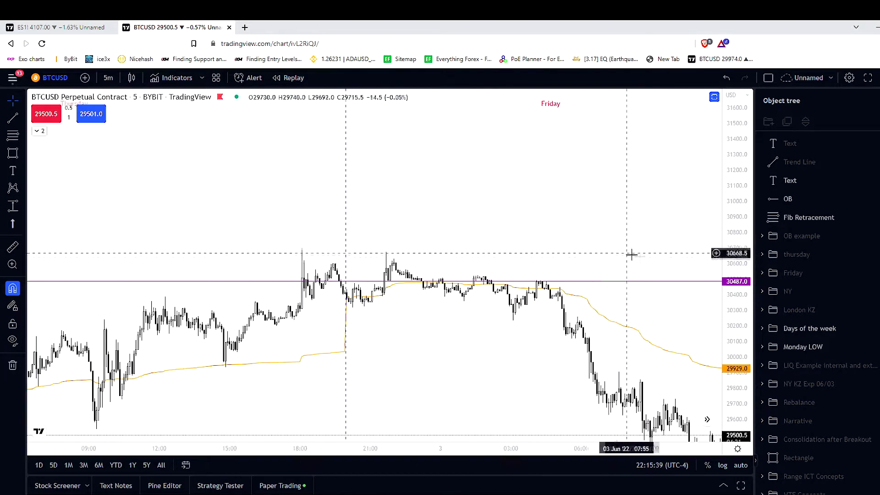
left_click_drag(733, 289, 581, 132)
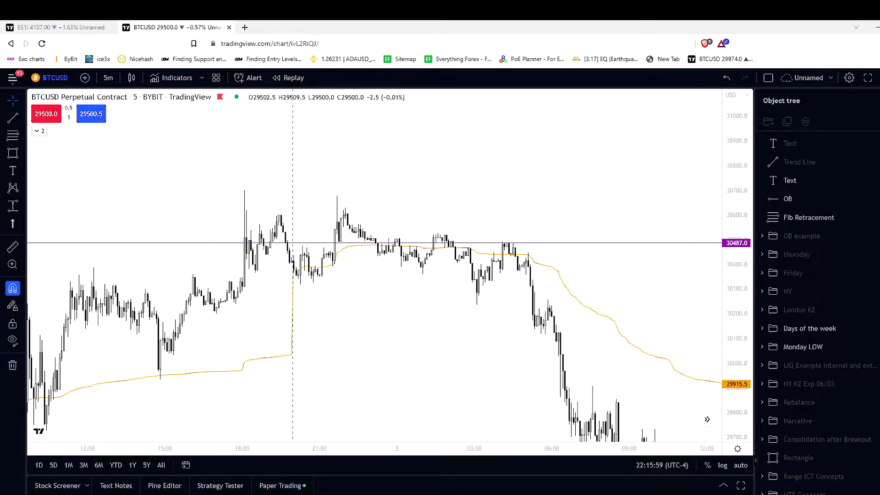
Step: Draw a rectangle around the early Friday drop below the order block line, spanning about 30465 to 30227 and ending at 03:30
left_click(13, 153)
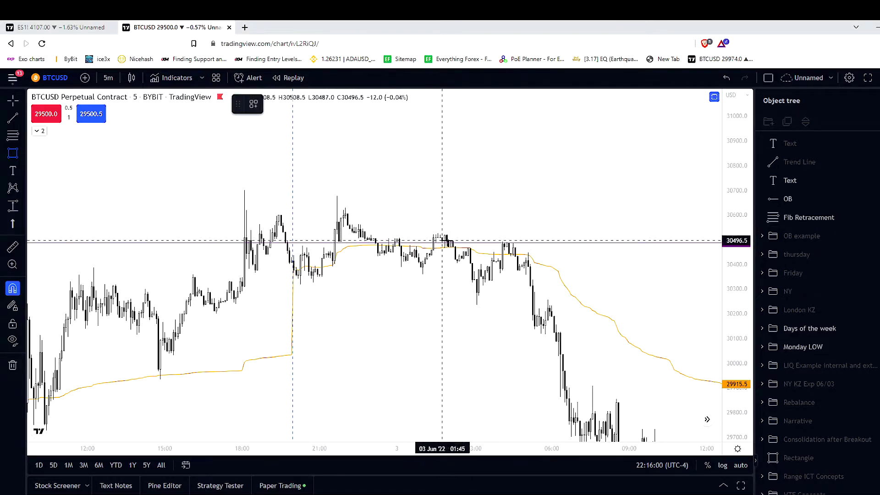
left_click_drag(470, 248, 487, 307)
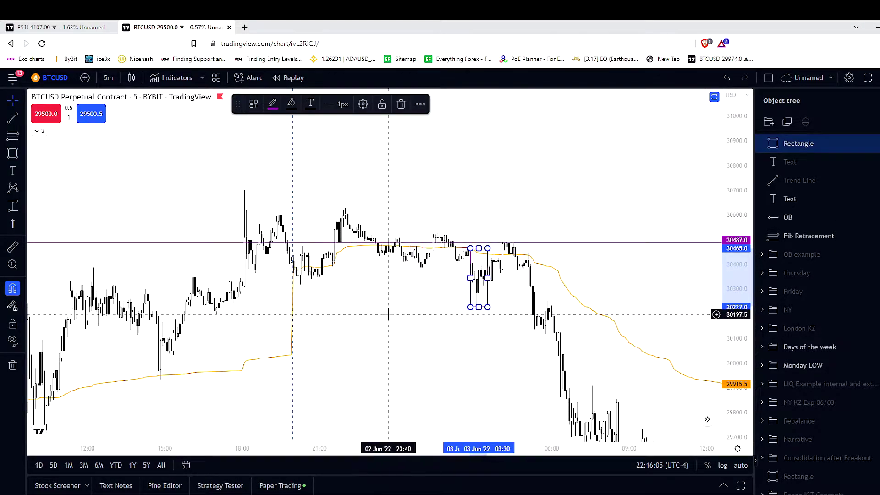
left_click(369, 309)
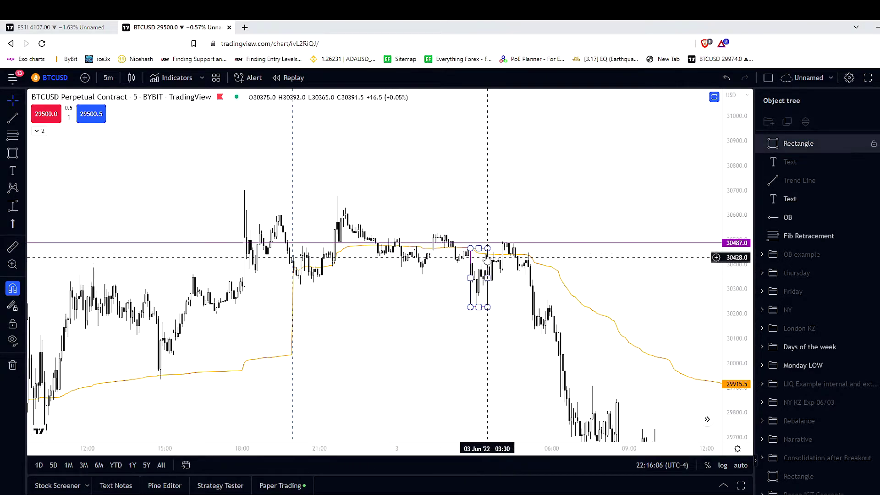
left_click_drag(475, 233, 473, 250)
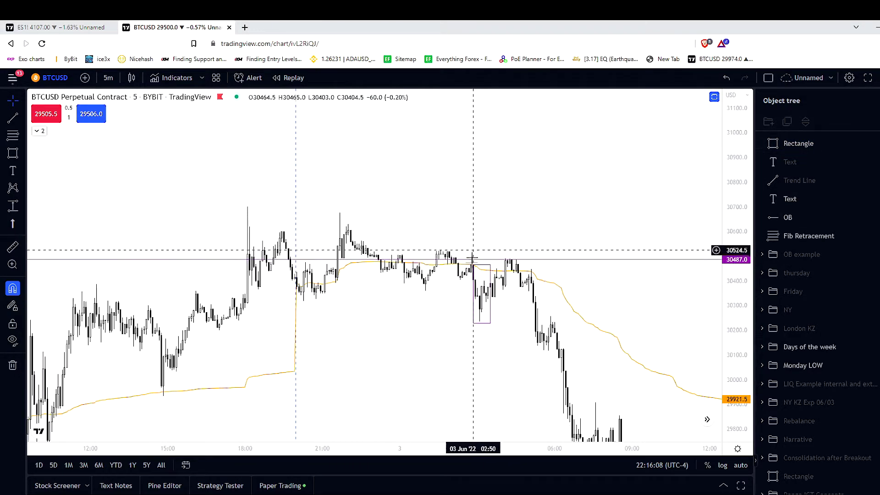
Step: Draw a red dashed trend line at 30358.5 along the early Friday swing low, from 01:00 to 02:55 on 3 June
left_click(11, 117)
left_click(426, 291)
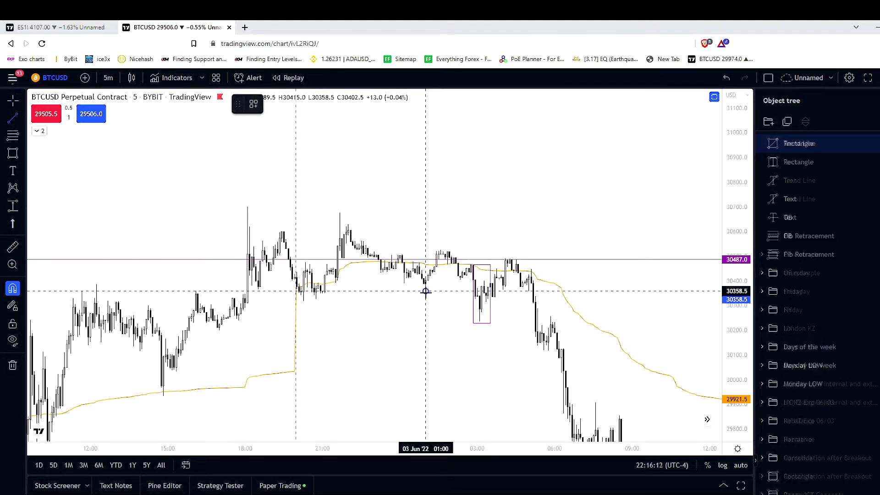
left_click(476, 302)
left_click(272, 104)
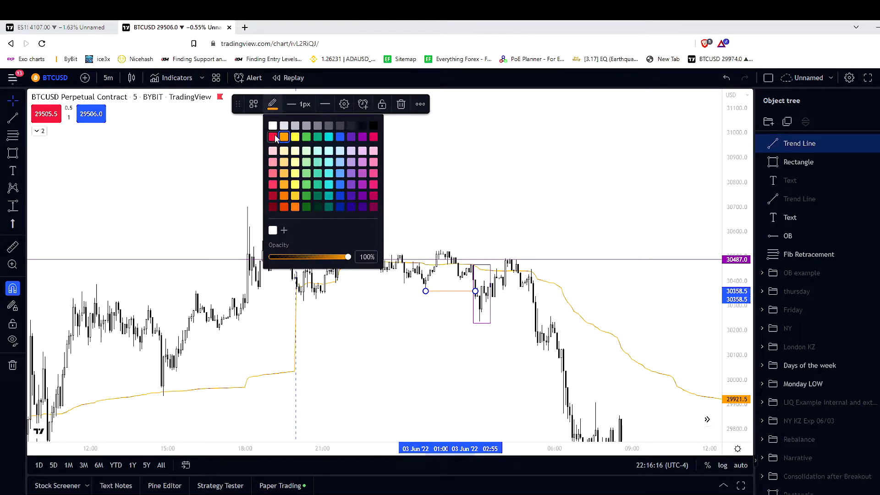
left_click(274, 137)
left_click(325, 104)
left_click(349, 142)
left_click(540, 212)
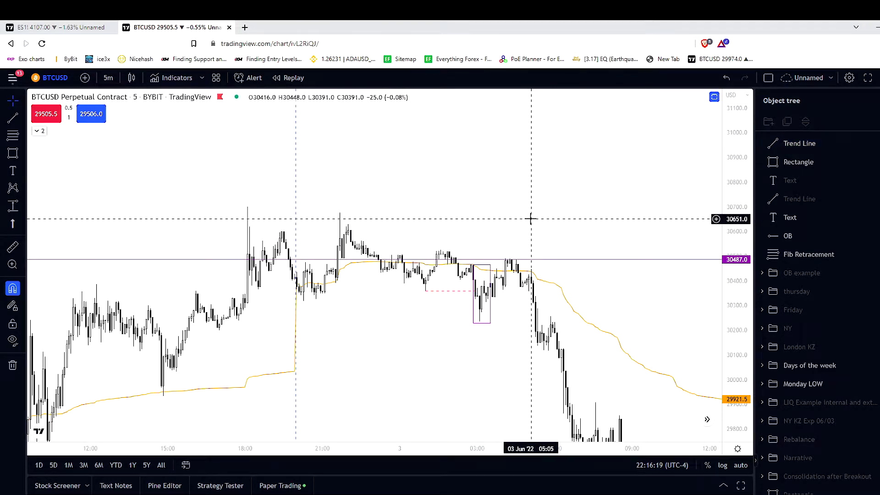
Step: Show the London KZ and thursday drawing groups on the chart
scroll(531, 215, "up", 2)
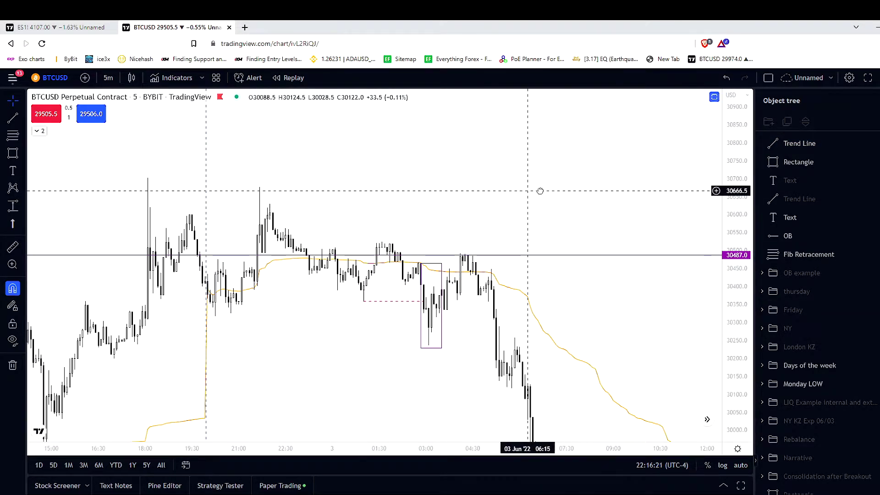
left_click_drag(532, 190, 596, 188)
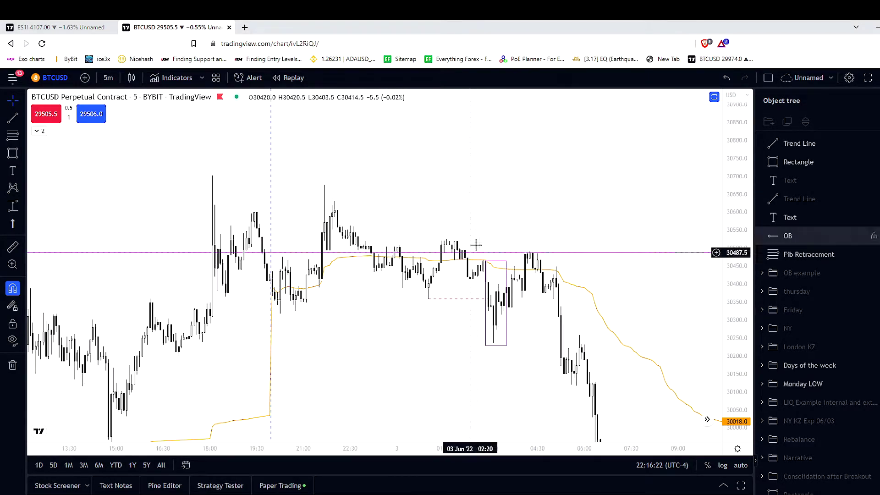
left_click(486, 261)
left_click(475, 286)
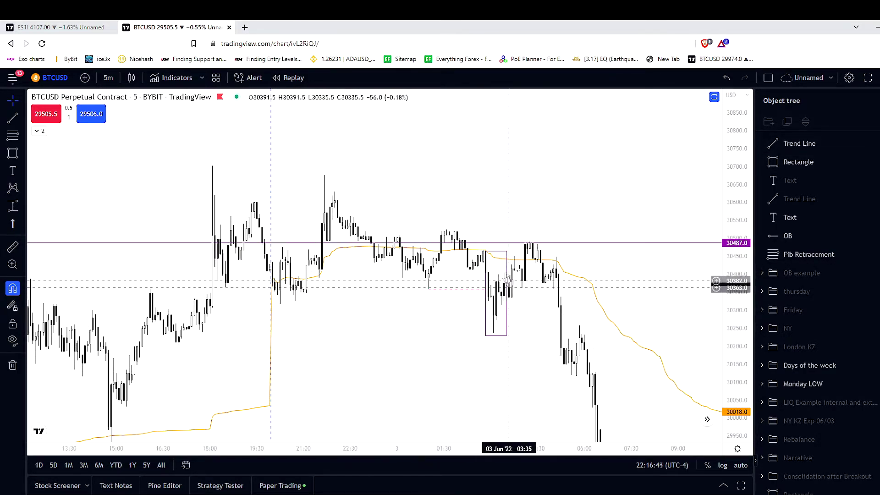
scroll(432, 338, "left", 2)
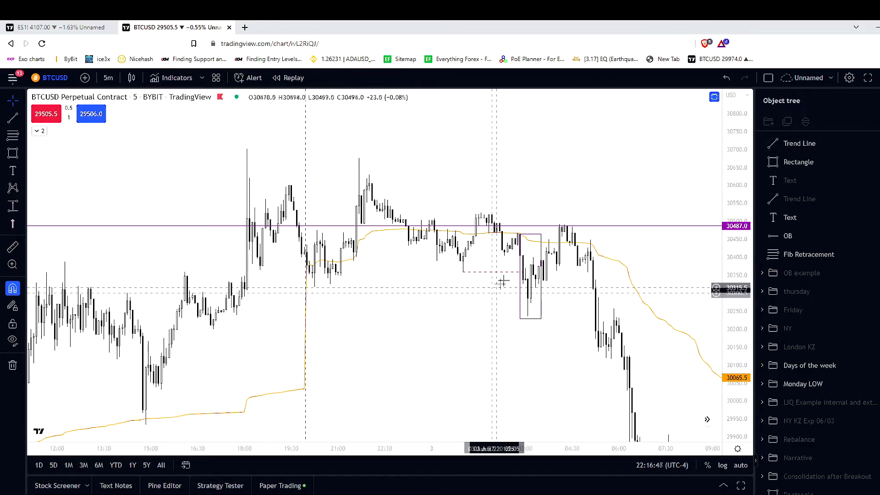
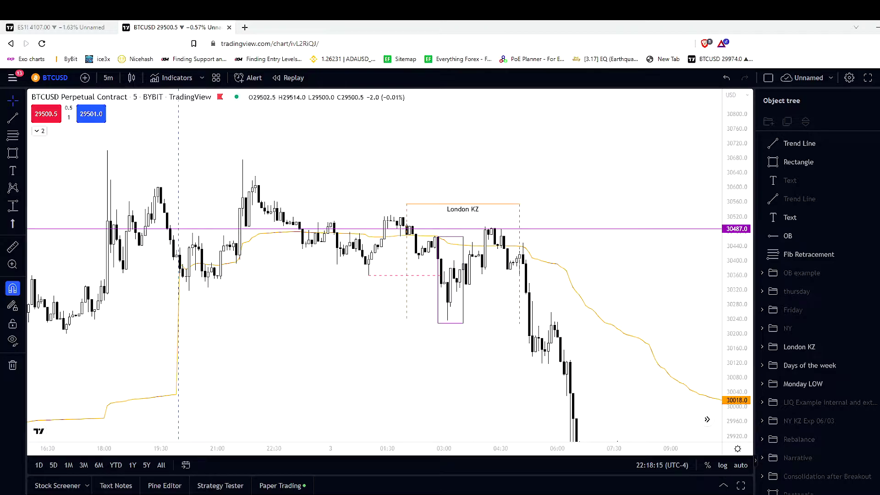
left_click_drag(335, 328, 401, 293)
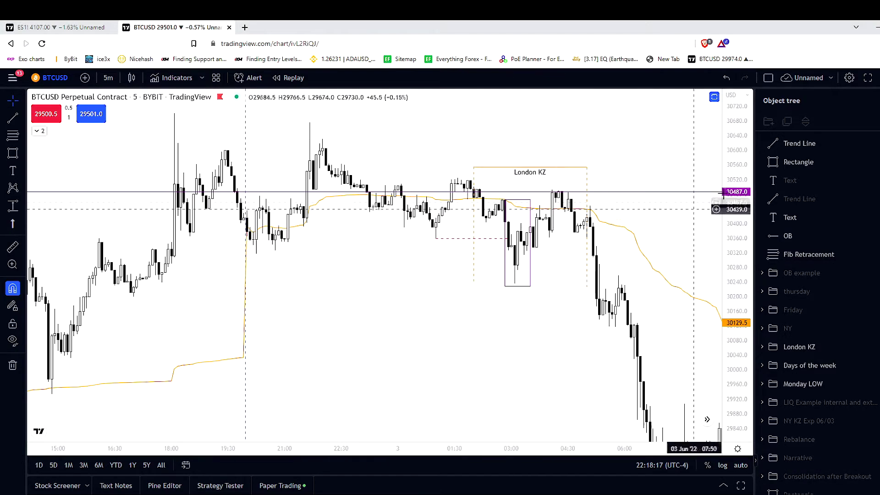
double_click(738, 202)
scroll(596, 321, "down", 3)
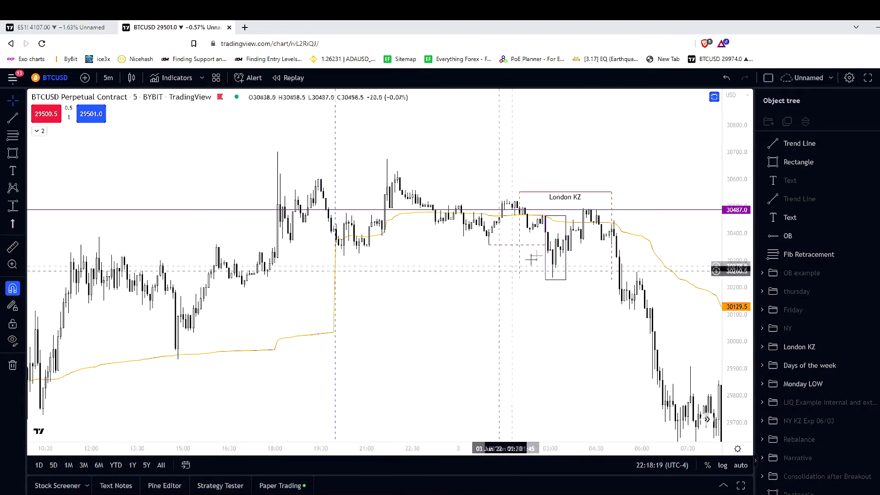
left_click_drag(597, 344, 553, 336)
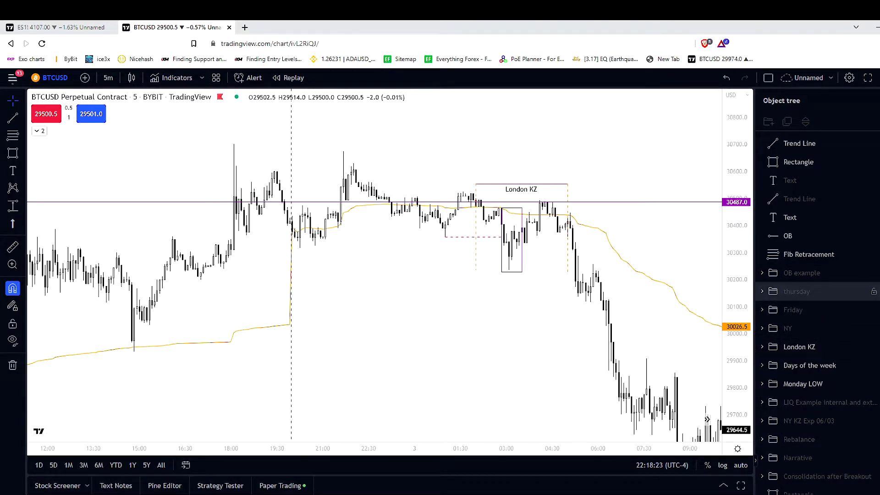
left_click(861, 291)
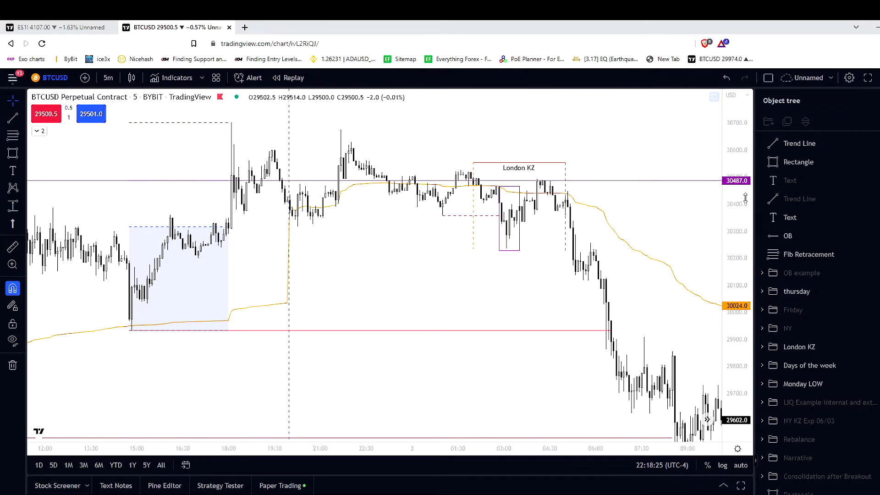
Step: Draw a rectangle around Friday's morning sell-off, spanning about 29934.5 to 29391.5 from 06:15 to 10:50
scroll(596, 307, "down", 3)
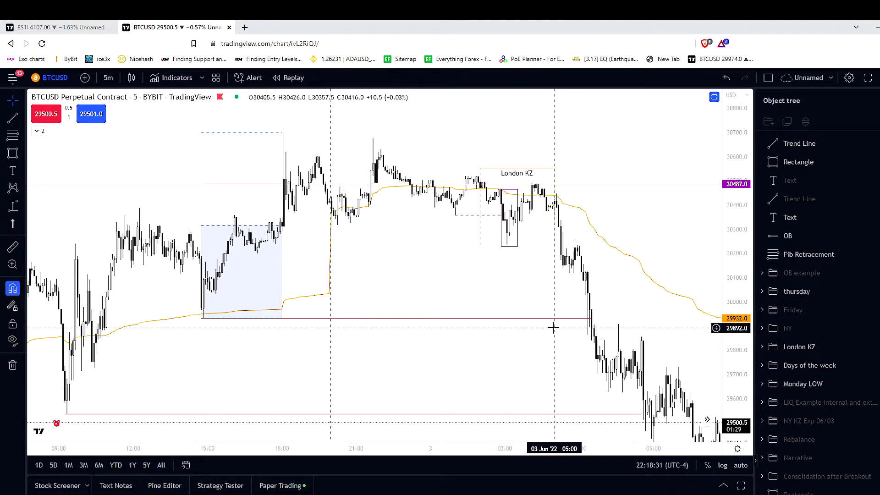
left_click_drag(544, 343, 527, 314)
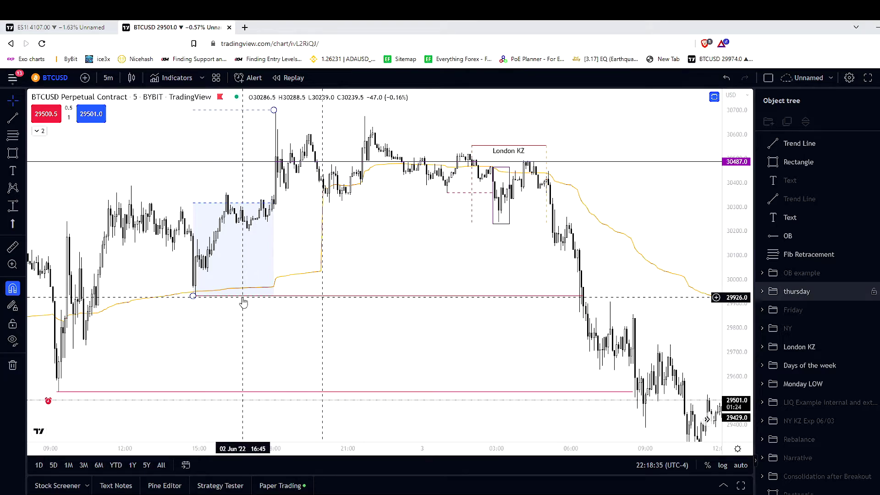
left_click_drag(382, 239, 410, 224)
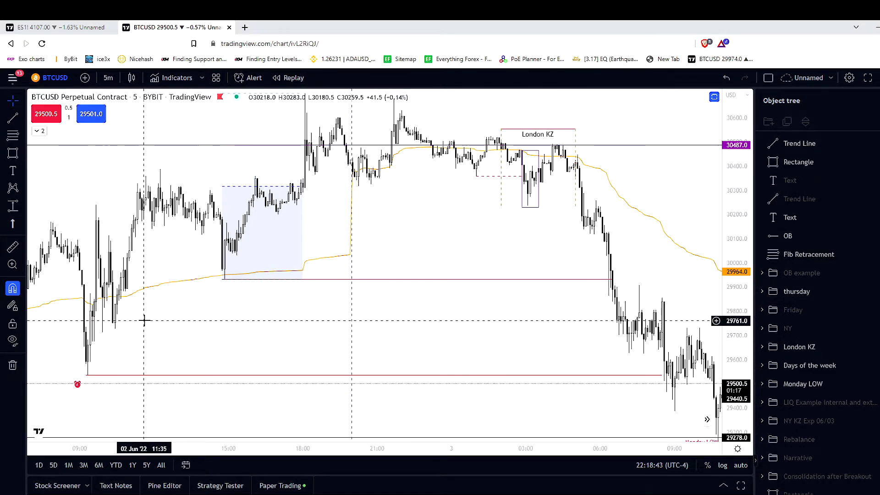
scroll(99, 344, "right", 1)
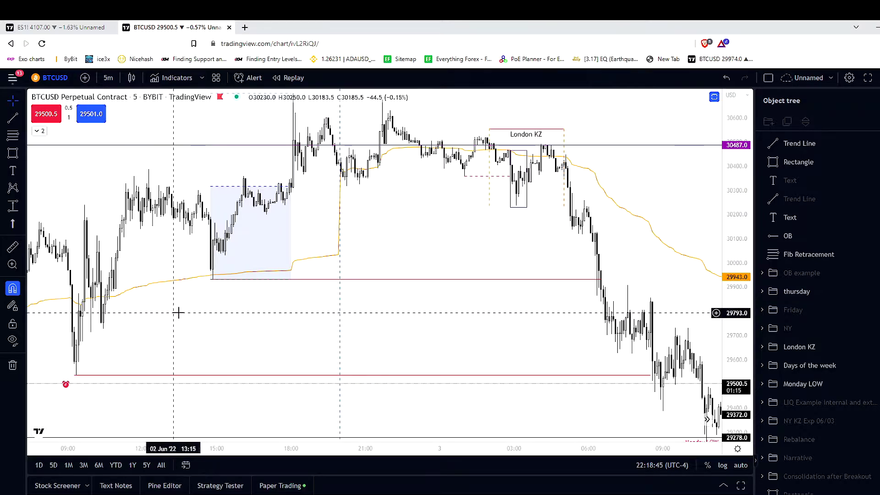
scroll(357, 311, "right", 2)
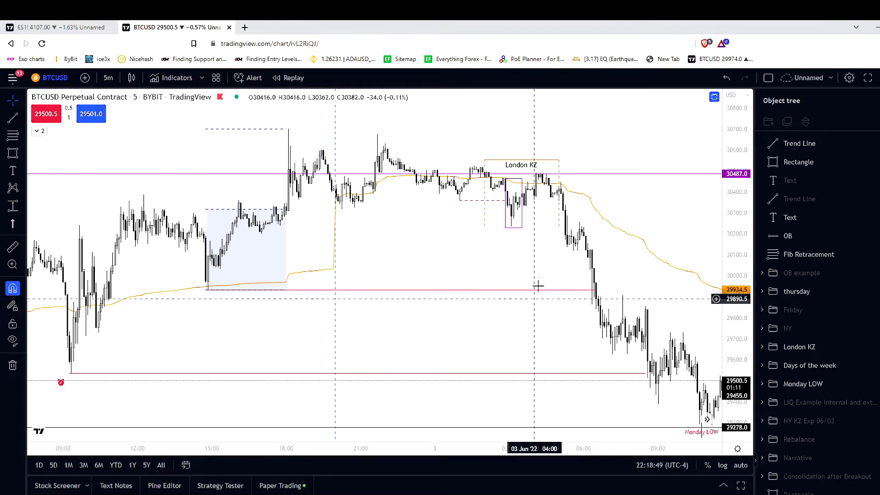
left_click_drag(548, 257, 497, 140)
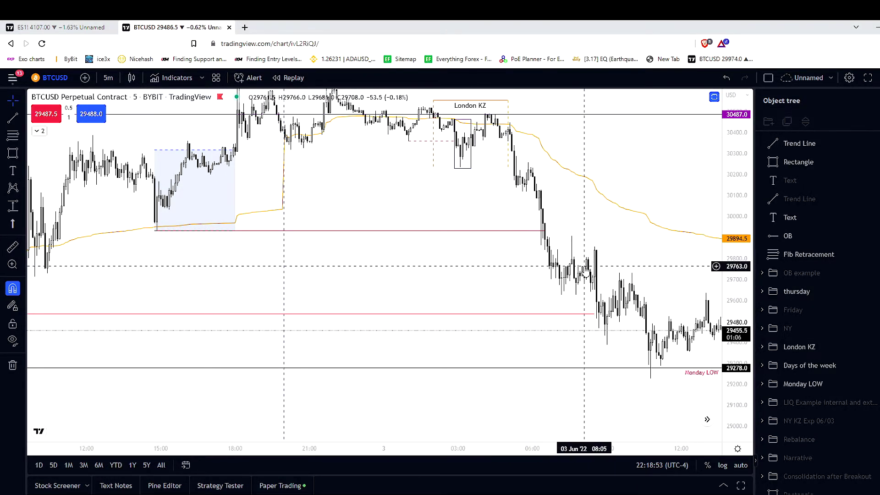
left_click_drag(416, 210, 383, 207)
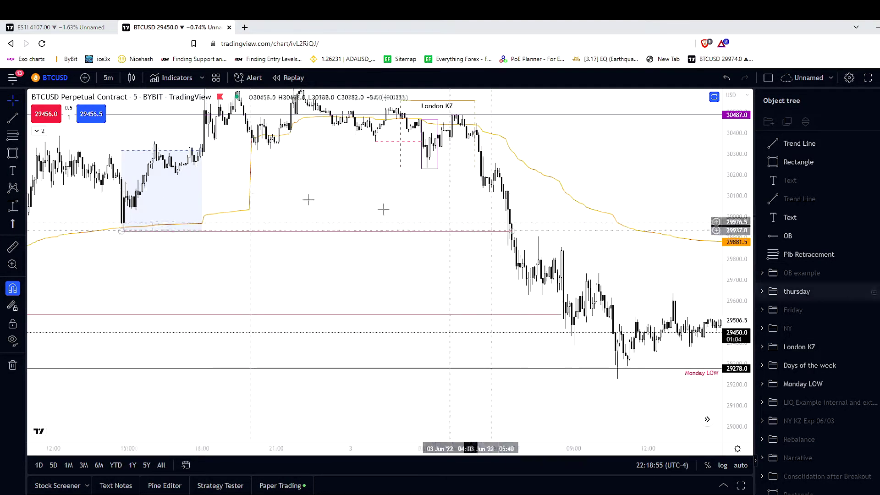
left_click(13, 153)
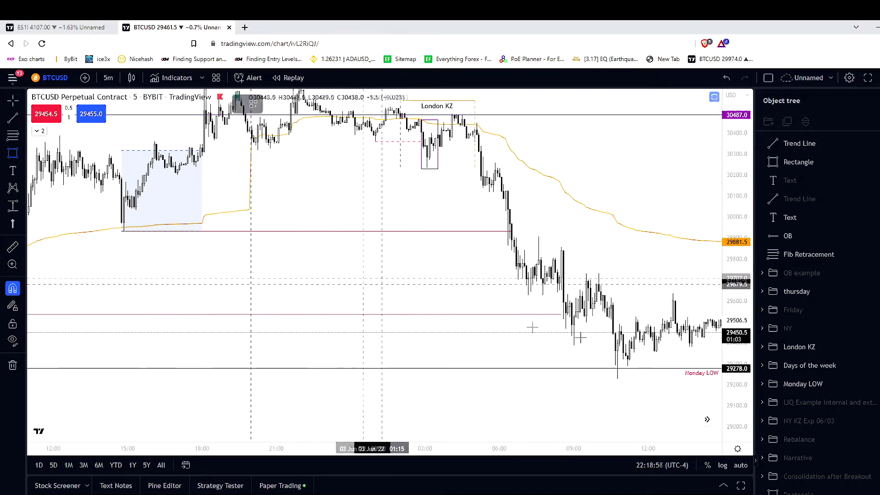
left_click(506, 345)
left_click(621, 241)
left_click_drag(622, 241, 620, 231)
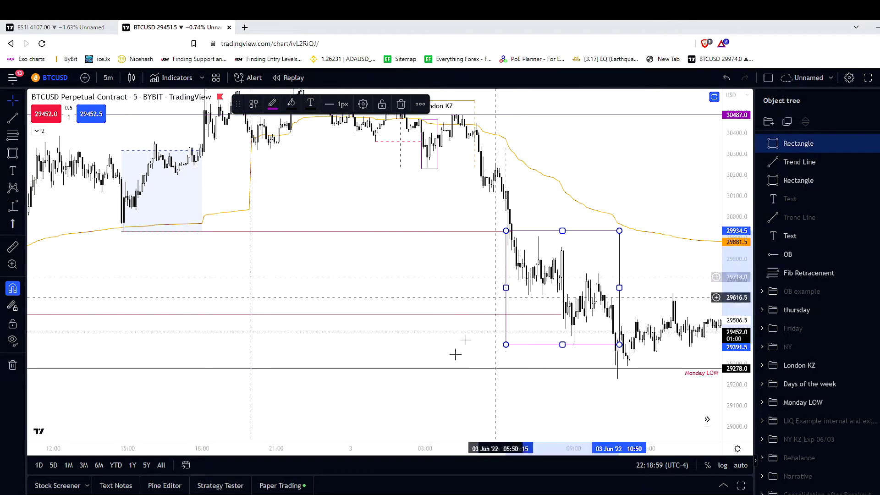
left_click(710, 305)
Step: Show the NY drawing group to mark the New York killzone on the chart
left_click(861, 347)
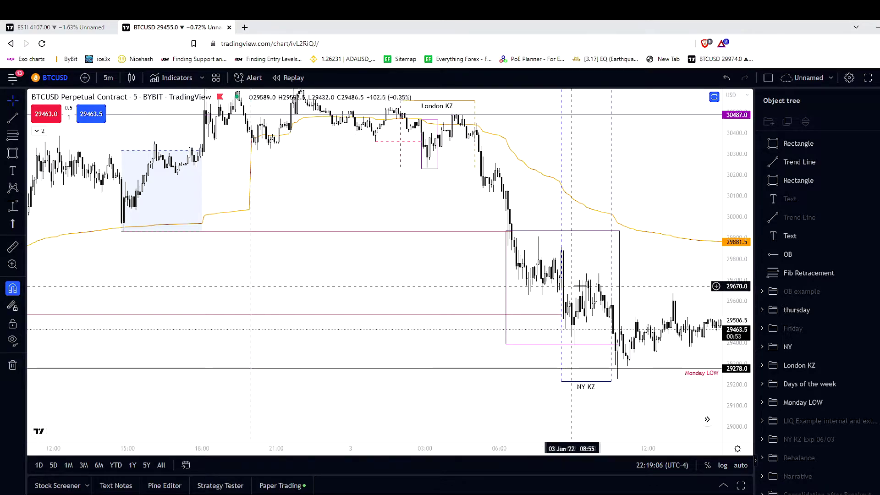
left_click(562, 285)
left_click(596, 282)
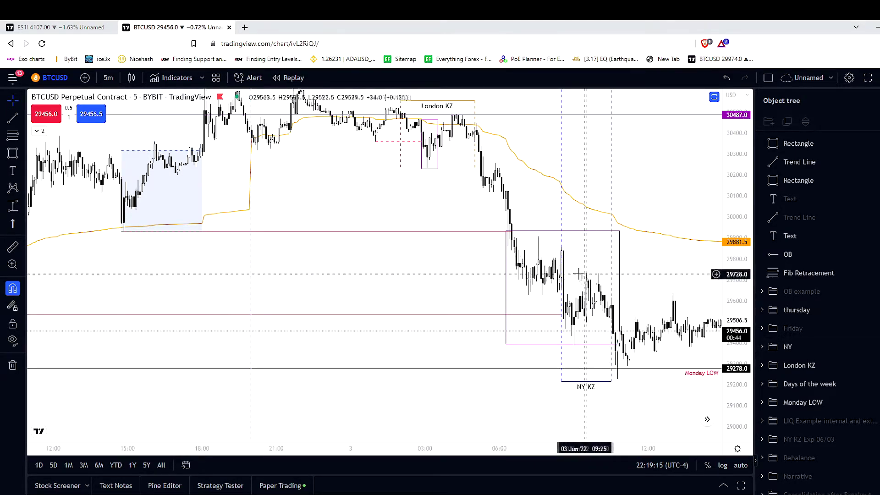
Step: Examine Friday's price path from the London killzone through Thursday's low lines to the Monday low and the afternoon recovery
left_click_drag(540, 215, 557, 227)
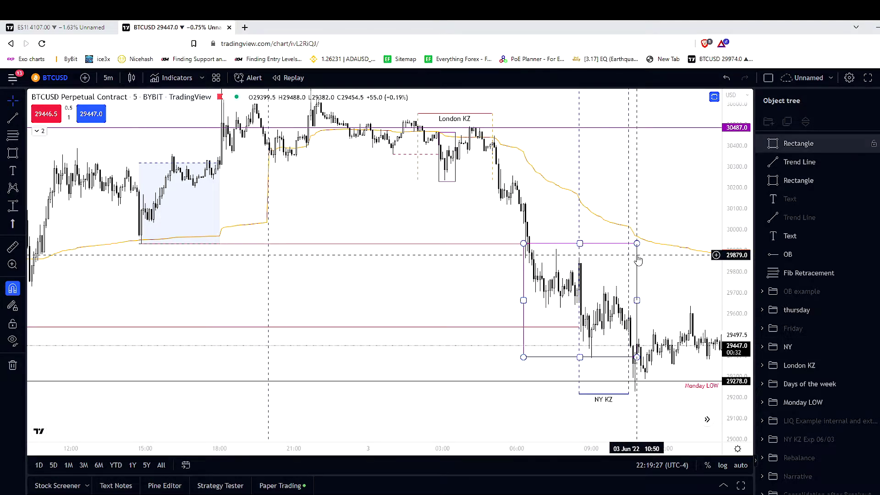
left_click_drag(651, 257, 637, 258)
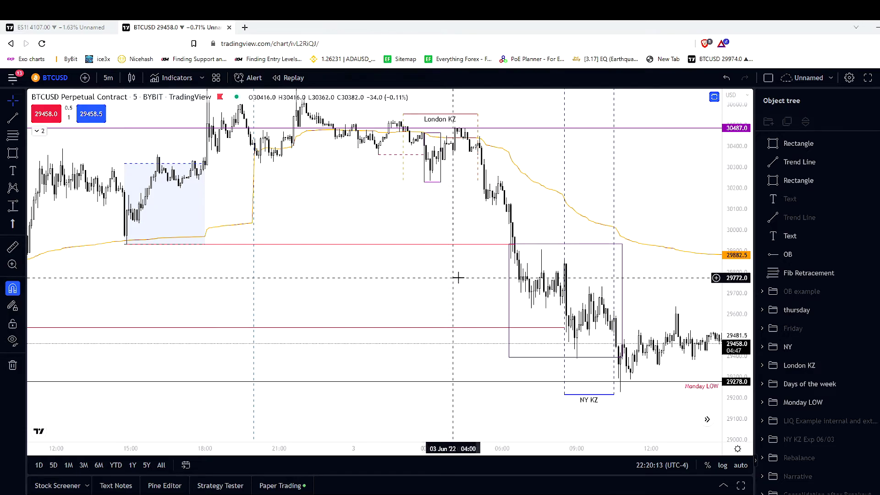
left_click_drag(495, 281, 518, 328)
left_click_drag(449, 283, 456, 329)
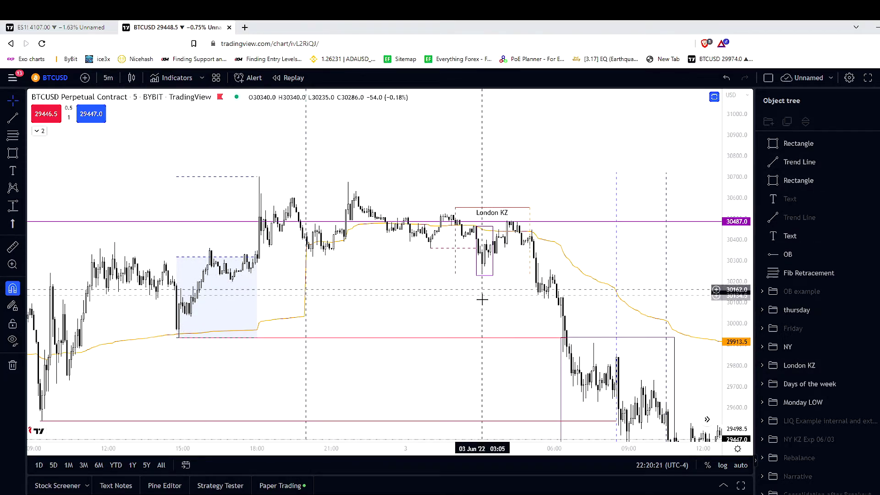
left_click_drag(480, 300, 441, 226)
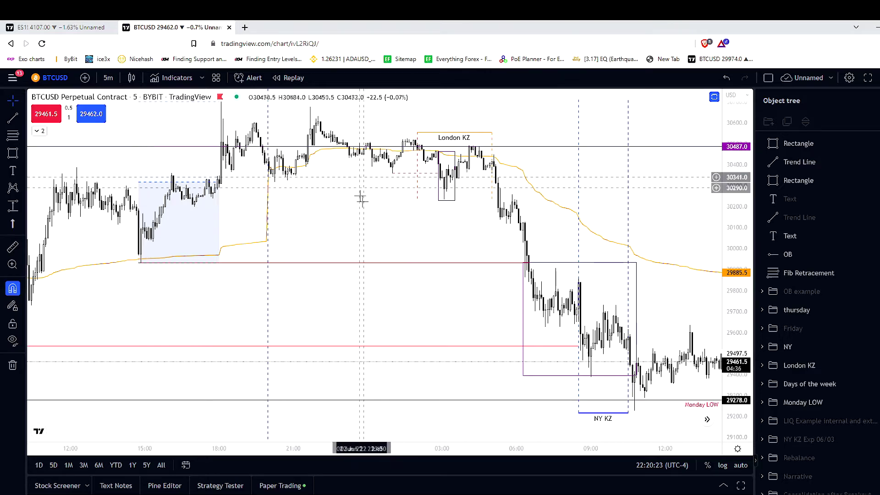
left_click_drag(431, 240, 453, 179)
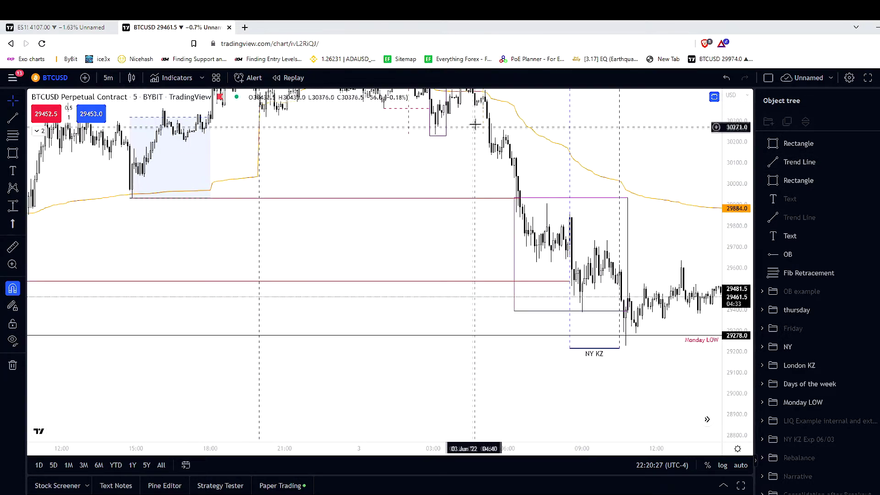
left_click_drag(501, 202, 542, 204)
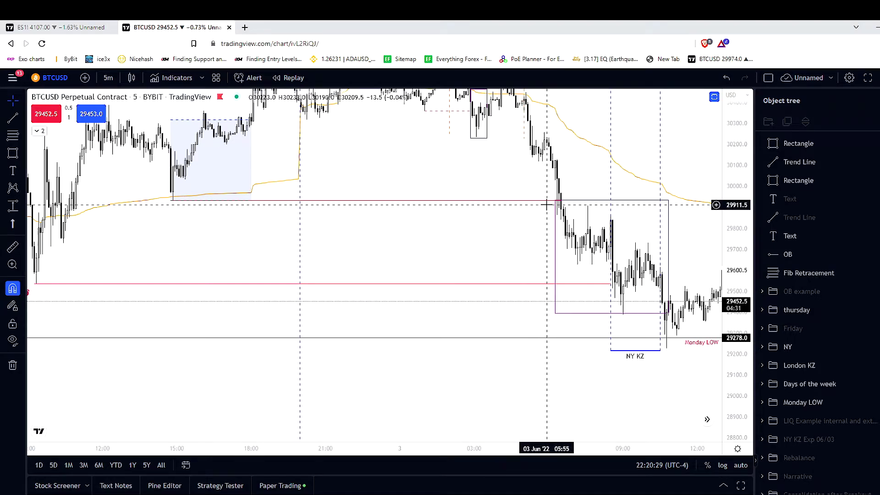
left_click_drag(531, 210, 560, 212)
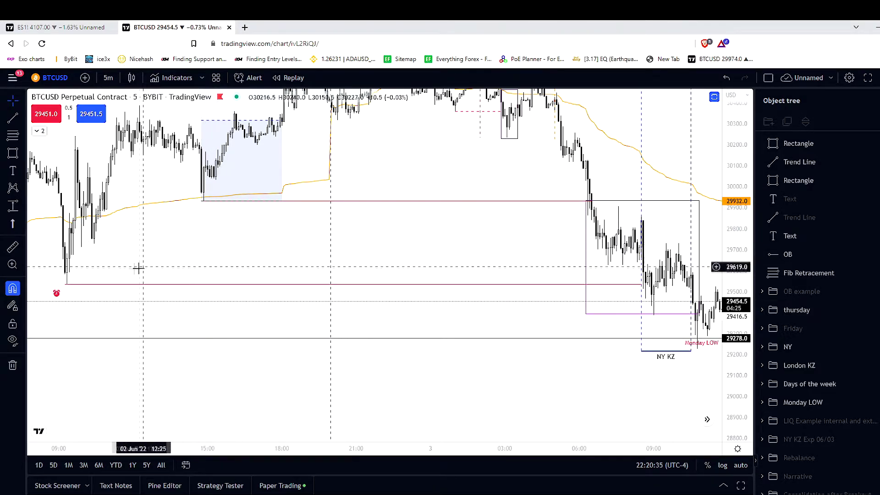
left_click_drag(337, 250, 179, 233)
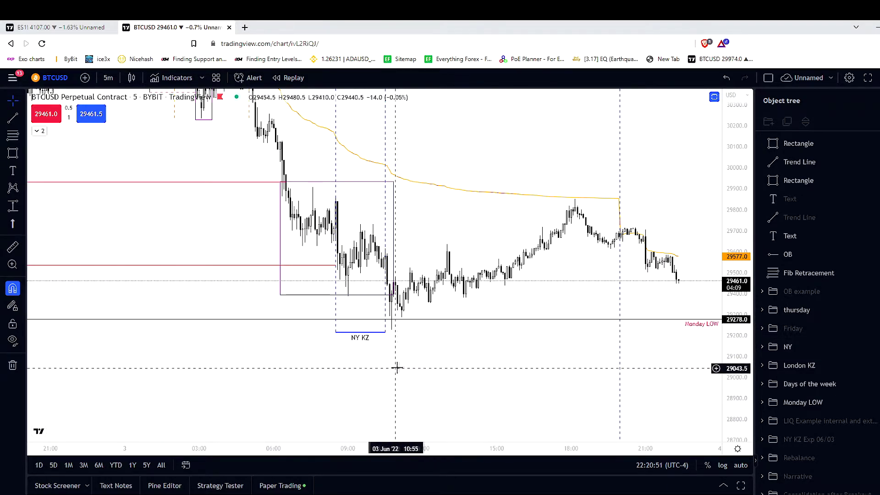
left_click_drag(400, 356, 438, 337)
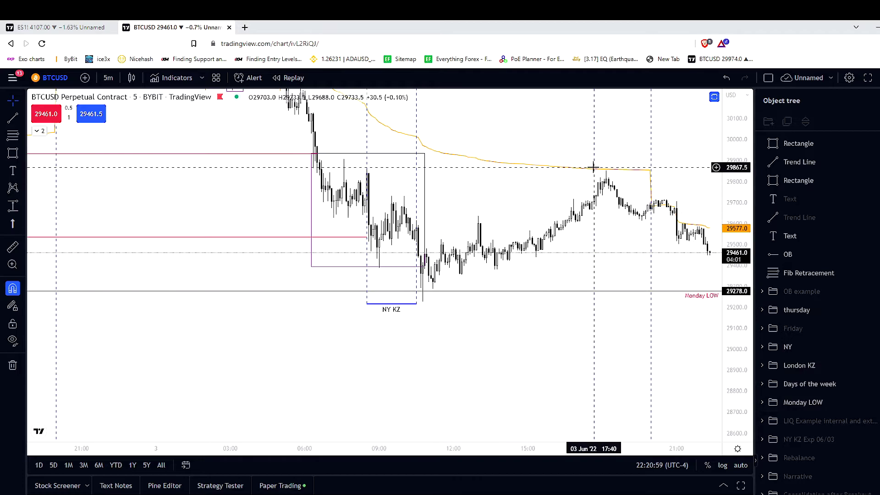
Step: Show the Friday drawing group with the morning high line and the scenario note
left_click_drag(540, 191, 513, 198)
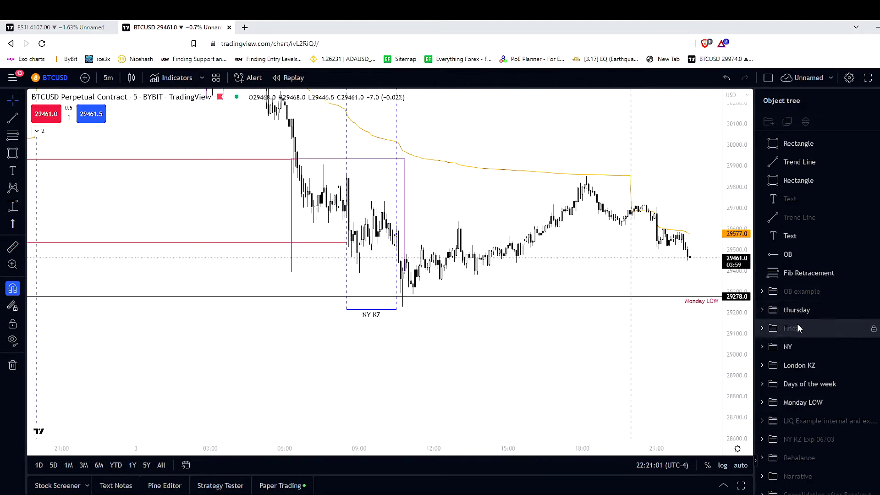
left_click(873, 328)
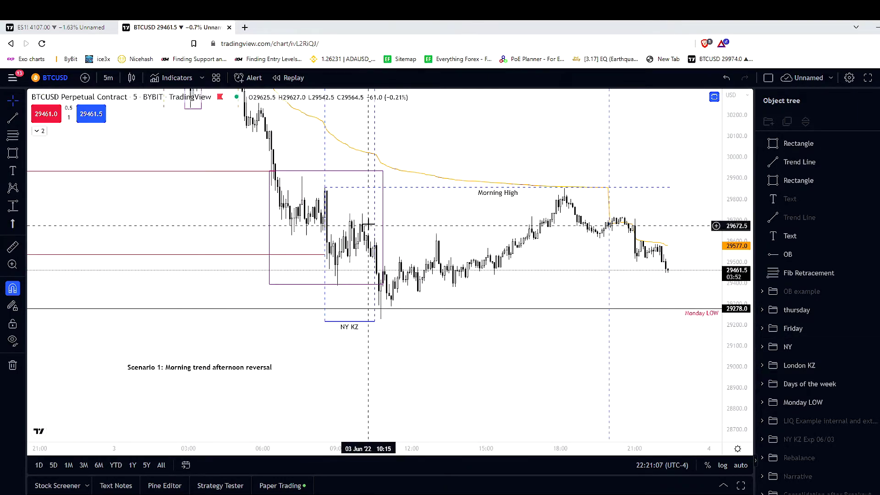
left_click_drag(406, 220, 386, 224)
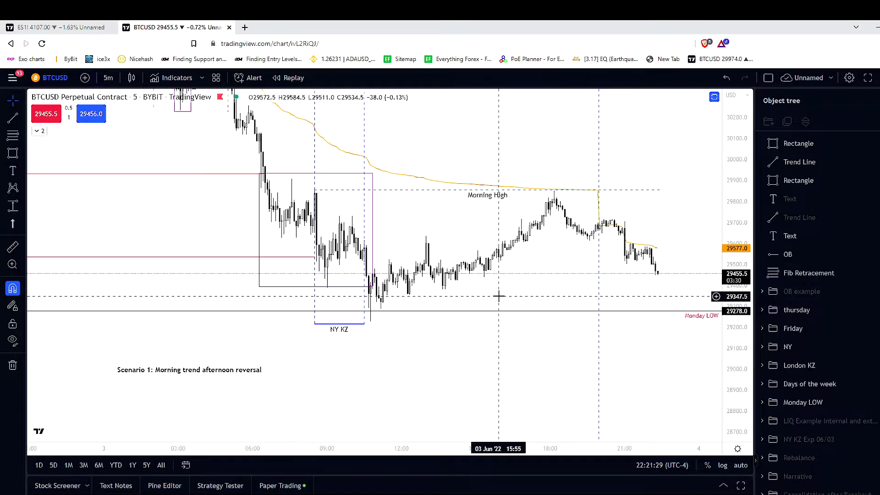
Step: Draw a Fib Retracement from Friday's 10:45 low at 29226.0 up to the 18:10 high at 29850.0
left_click_drag(510, 299, 505, 304)
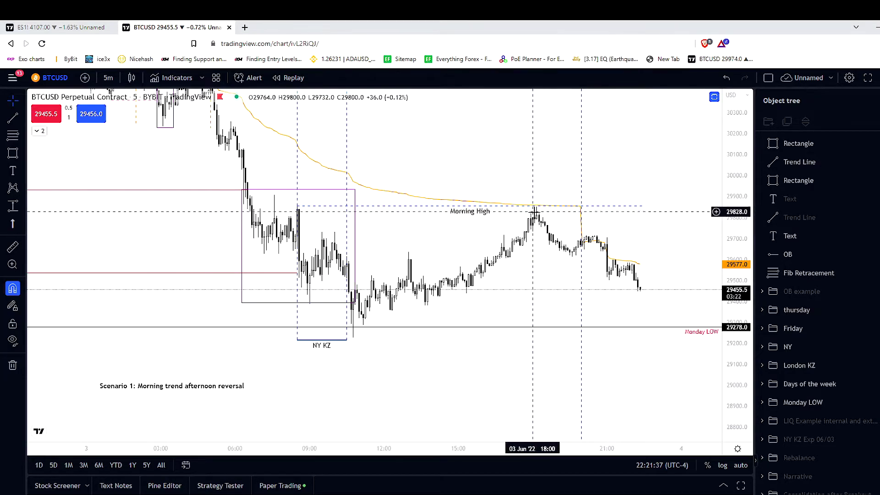
left_click_drag(724, 165, 722, 175)
left_click_drag(664, 209, 603, 212)
scroll(618, 216, "down", 2)
scroll(669, 234, "up", 3)
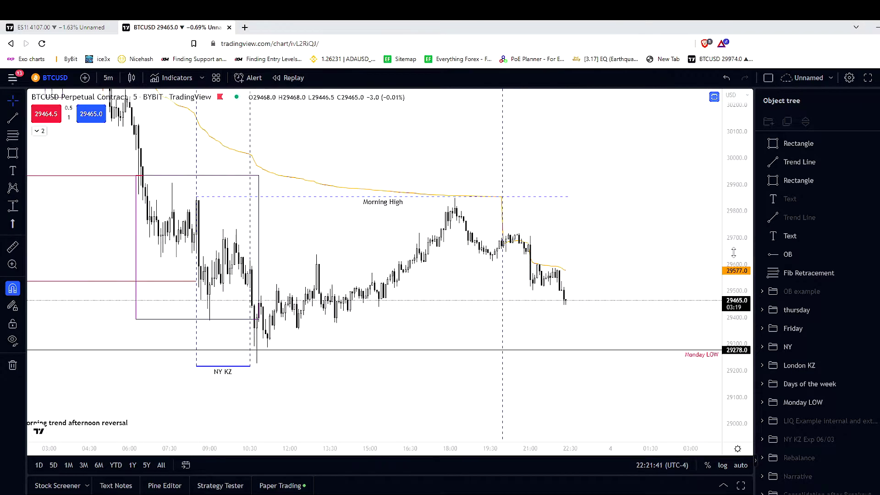
scroll(560, 260, "up", 2)
left_click_drag(560, 260, 578, 257)
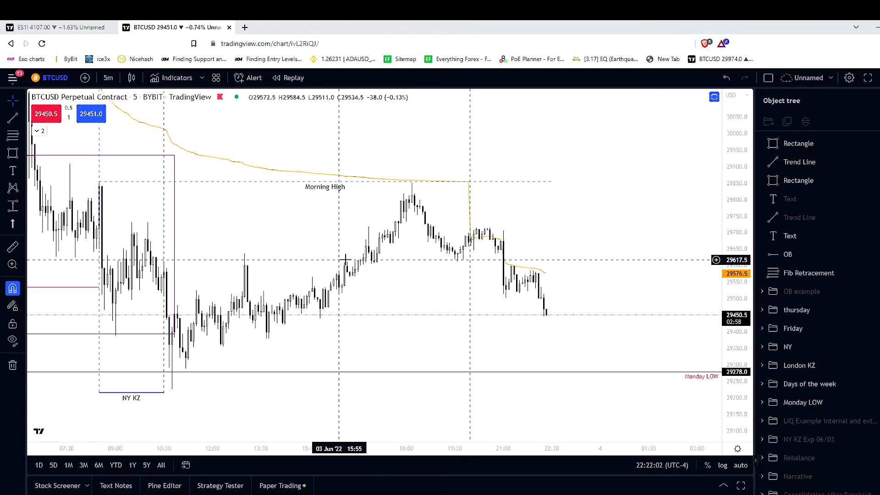
left_click(13, 135)
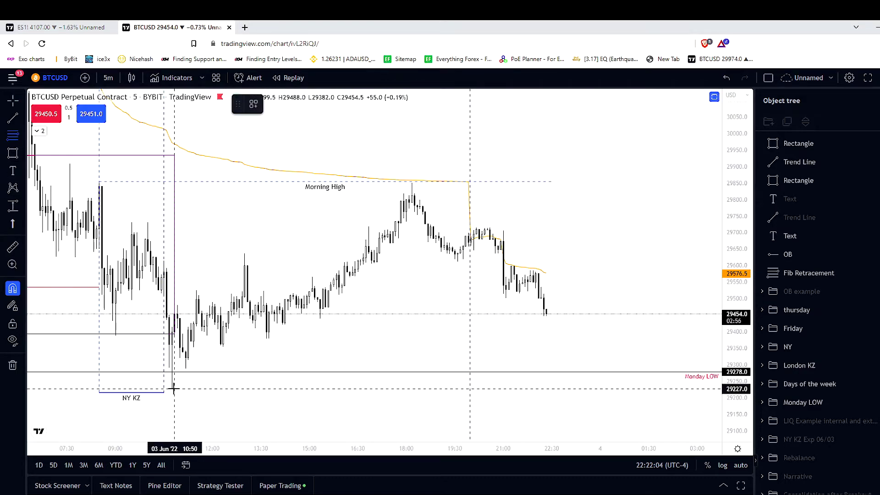
left_click(170, 368)
left_click(412, 183)
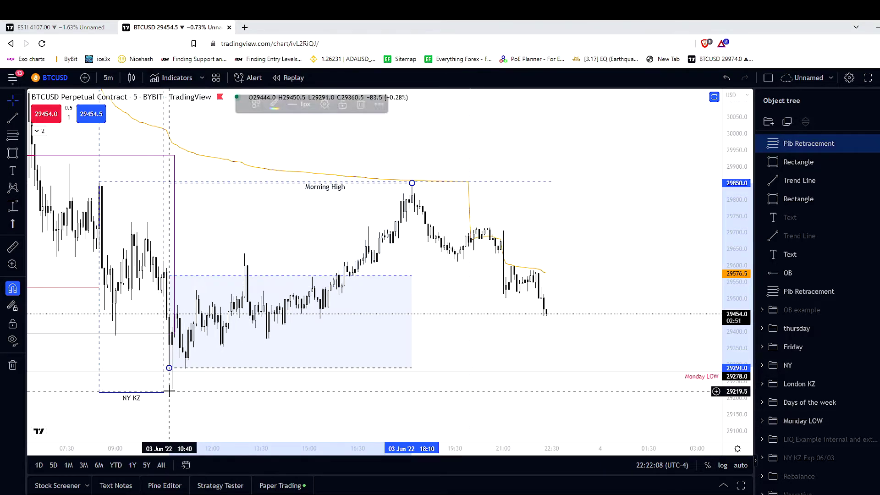
left_click_drag(169, 368, 173, 393)
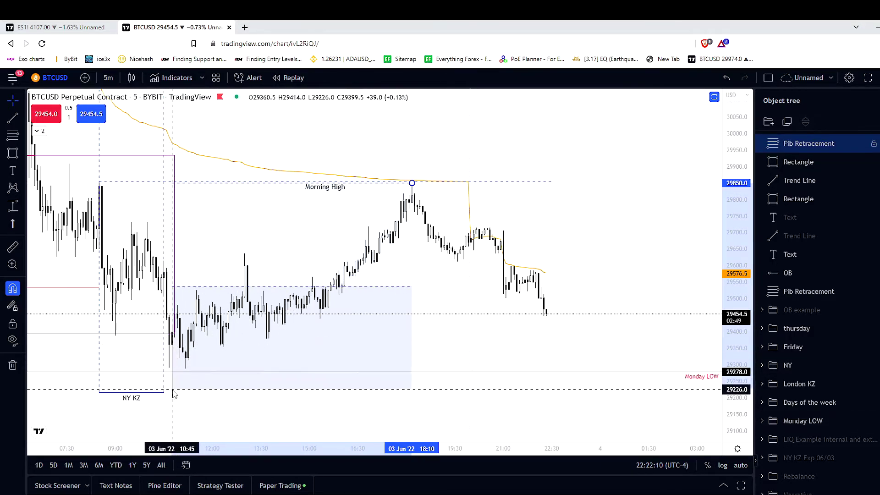
left_click(424, 288)
Step: Show the OB example drawing group for the afternoon price action around the Fib midpoint
scroll(438, 294, "up", 1)
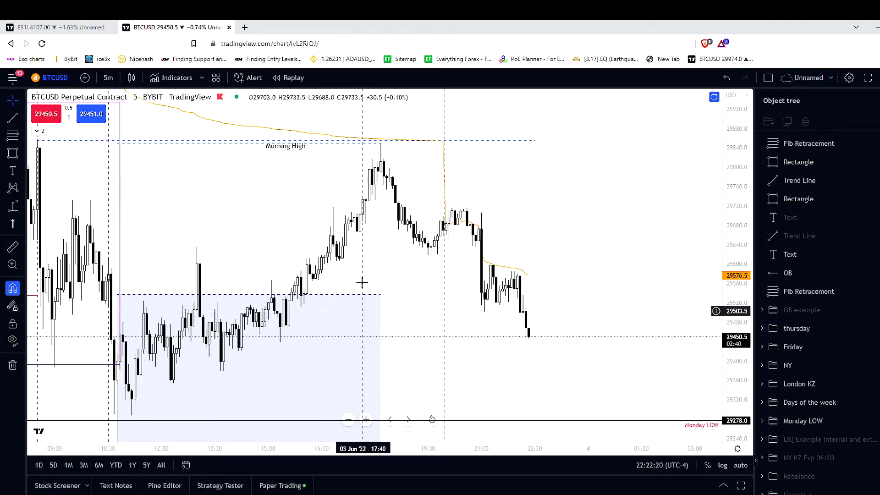
left_click_drag(420, 299, 418, 267)
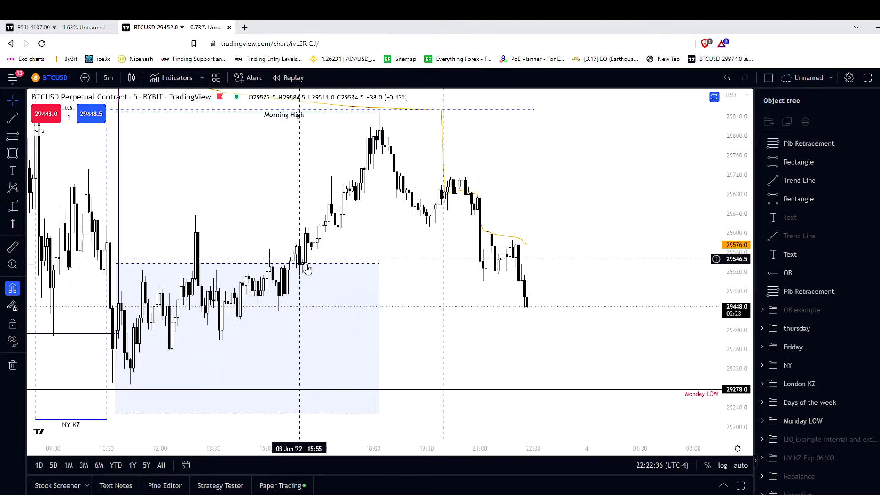
scroll(403, 275, "up", 1)
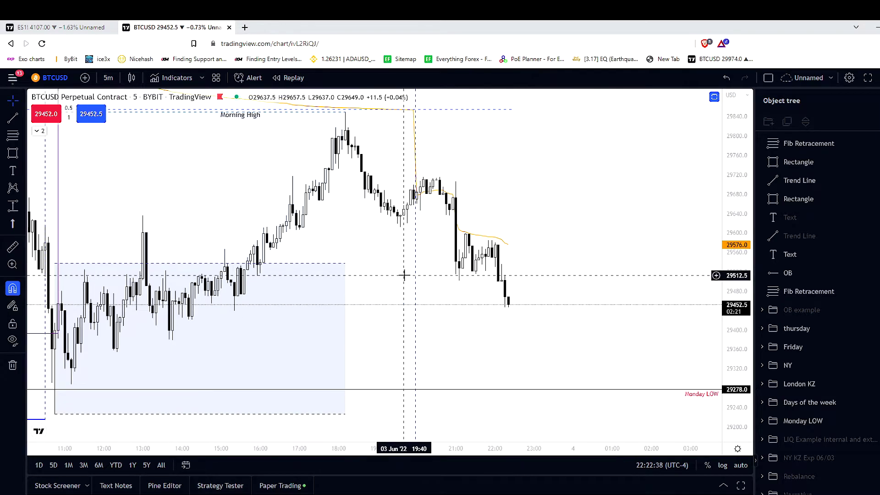
scroll(404, 275, "down", 1)
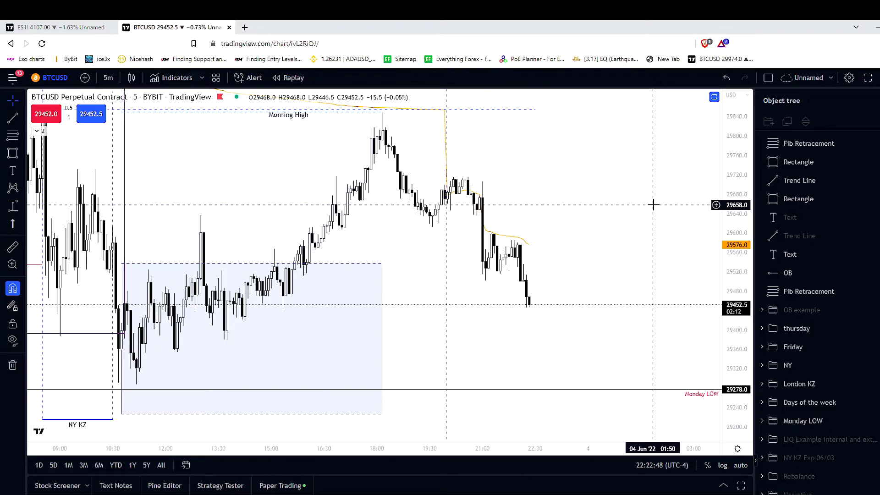
left_click(861, 310)
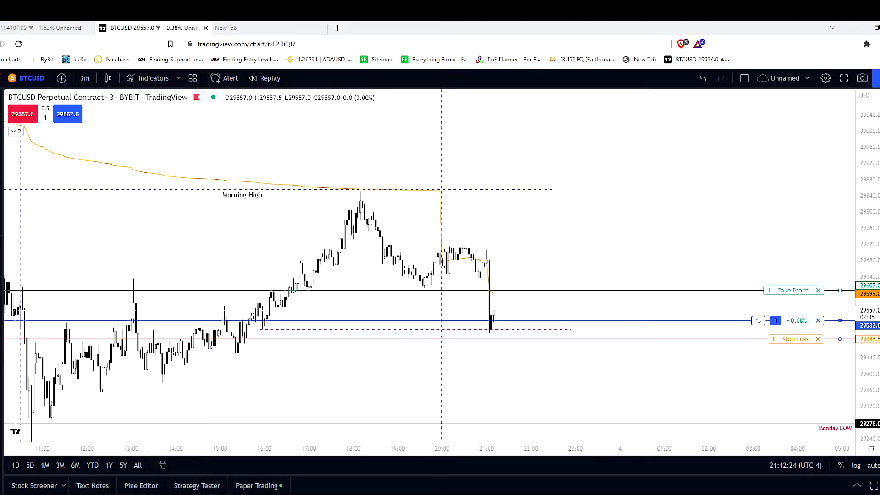
Step: Place a red text label reading OB below the 15:54 candle, at the start of the dashed low line
scroll(485, 236, "up", 3)
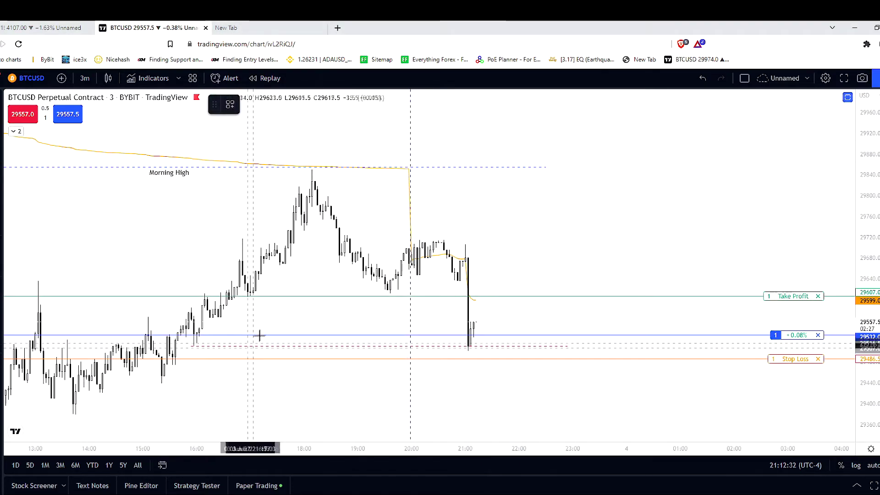
left_click(243, 326)
type("OB")
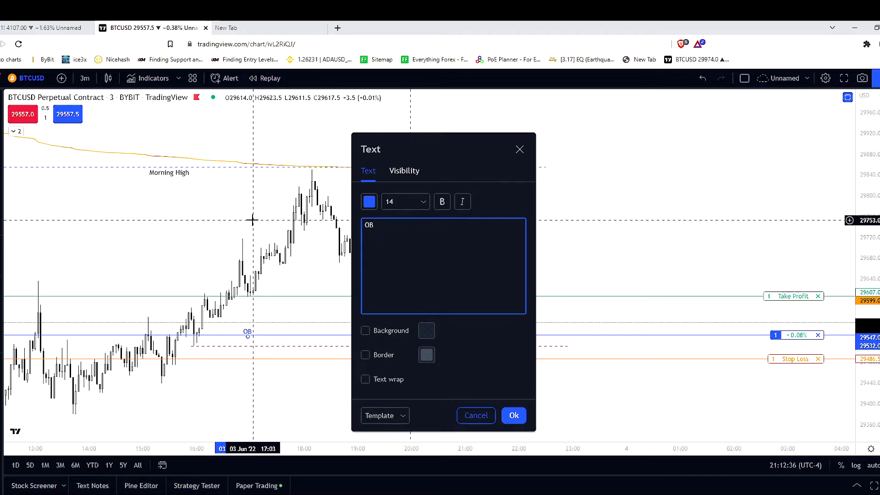
left_click(369, 201)
left_click(371, 232)
left_click(514, 415)
left_click_drag(247, 332, 216, 325)
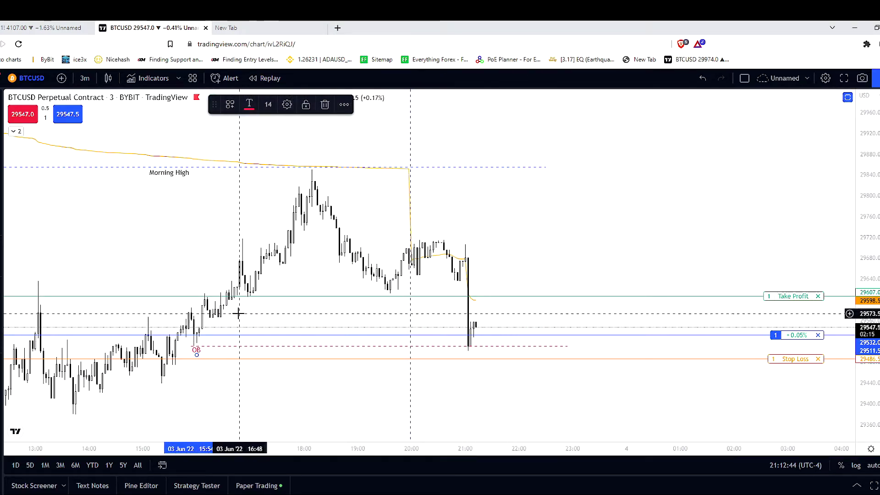
Step: Draw a narrow rectangle around the order block candles above the OB label, from about 15:48 to 16:00
left_click_drag(192, 307, 186, 337)
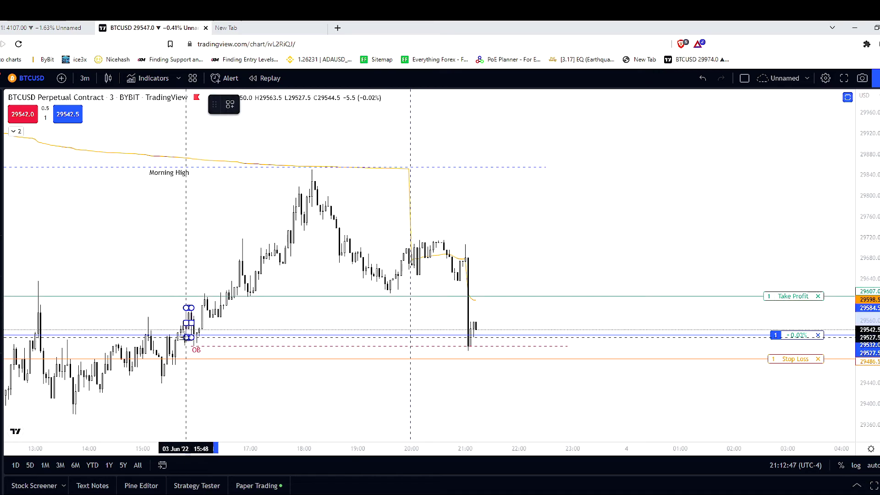
left_click(232, 315)
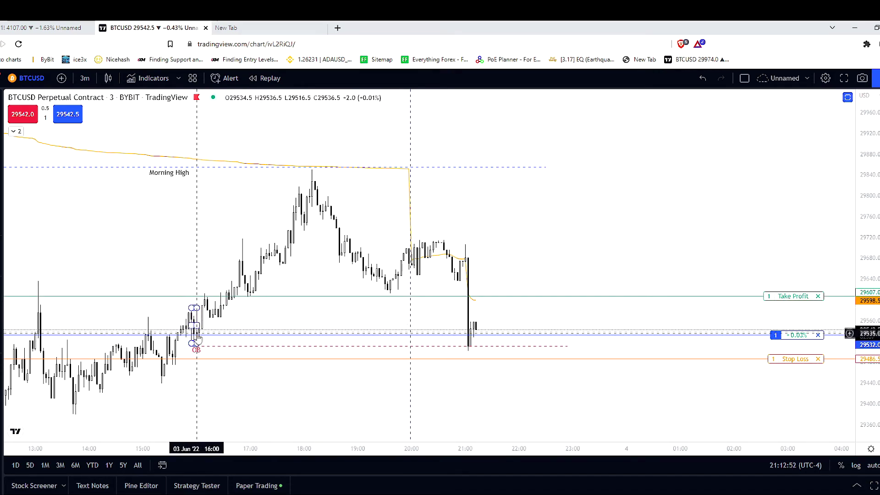
left_click(193, 311)
key("Escape")
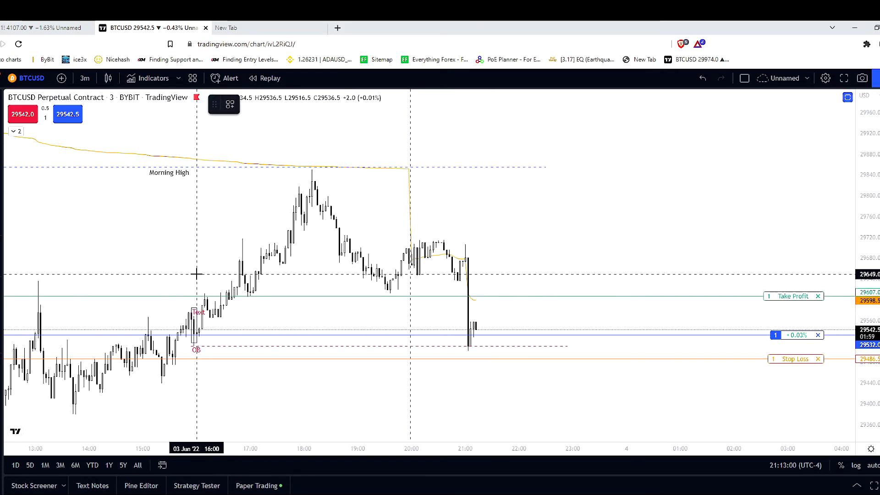
Step: Add a signpost at 16:09 reading "Displacement that takes out an swing high" and raise it above the candles
left_click(3, 196)
left_click(3, 196)
left_click(3, 171)
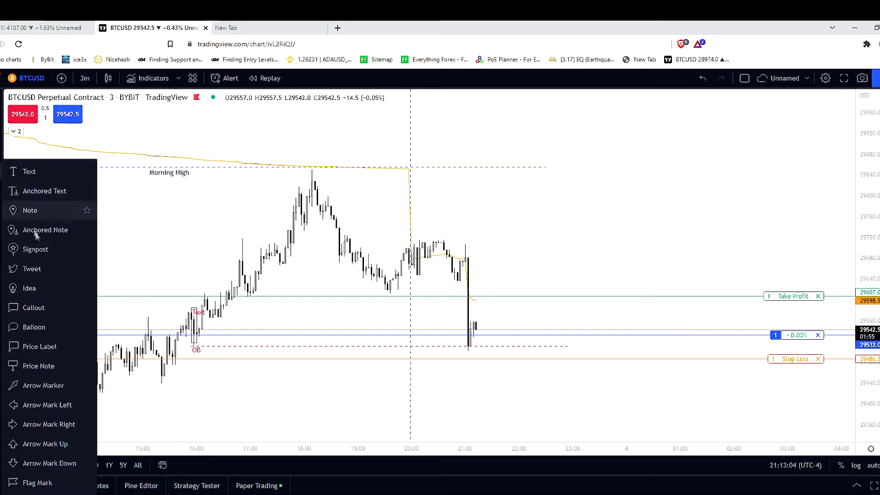
left_click(27, 171)
type("Displcment that atkes")
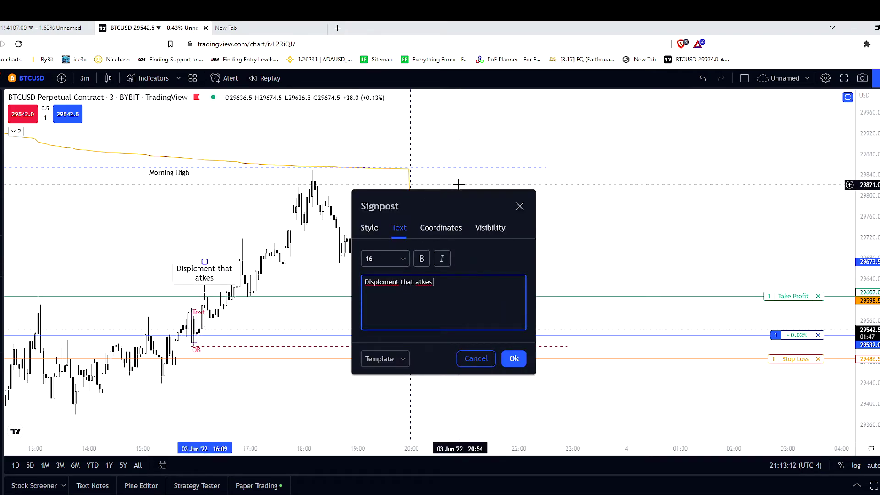
type(" out an swing high")
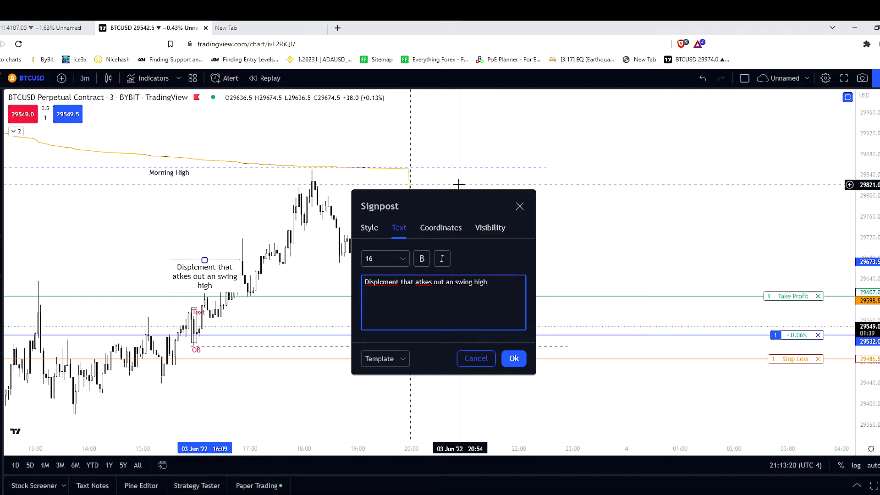
right_click(386, 282)
left_click(403, 287)
right_click(431, 281)
left_click(446, 289)
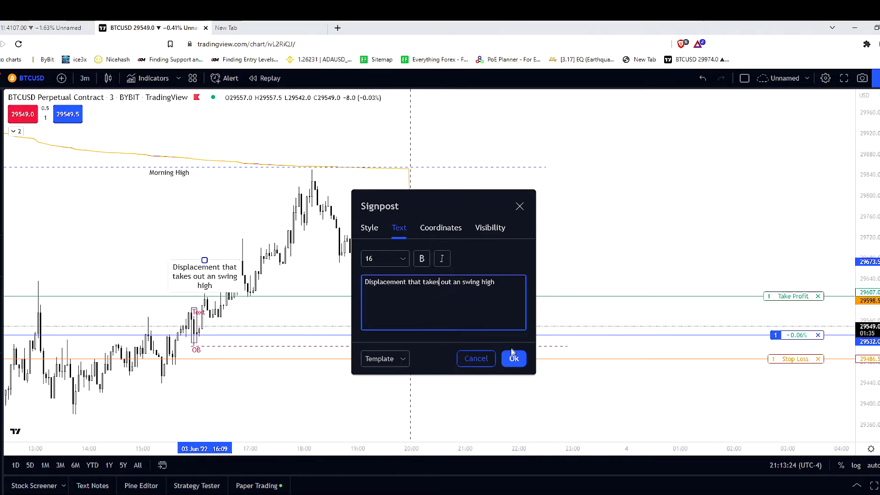
left_click(514, 358)
left_click_drag(204, 275, 204, 249)
Step: Switch the chart to the 5-minute interval and remove the stray Text label from the order block
left_click(85, 78)
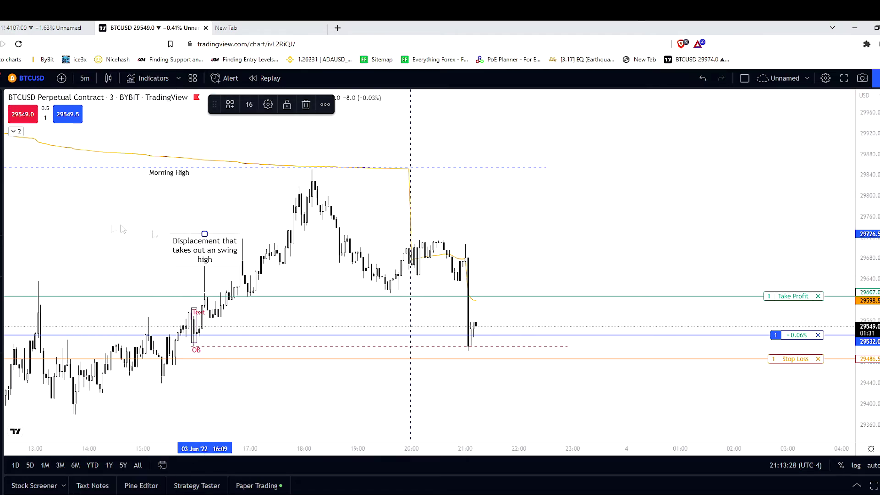
left_click(110, 221)
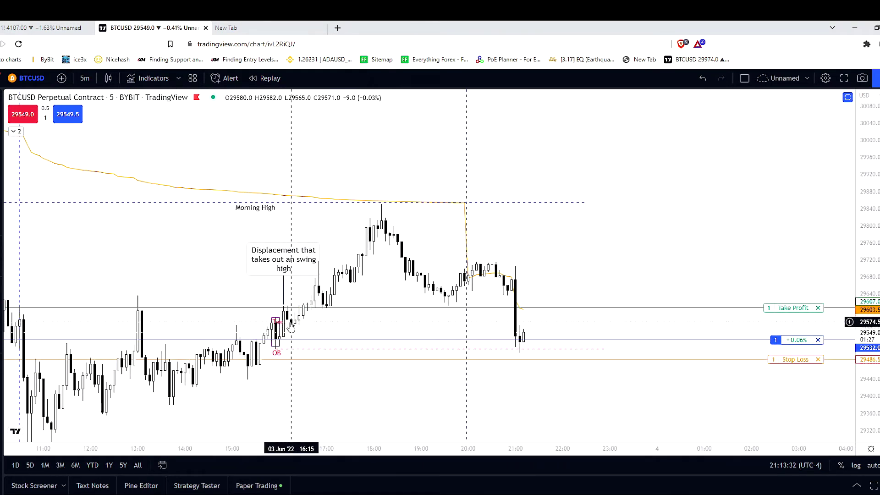
left_click(279, 318)
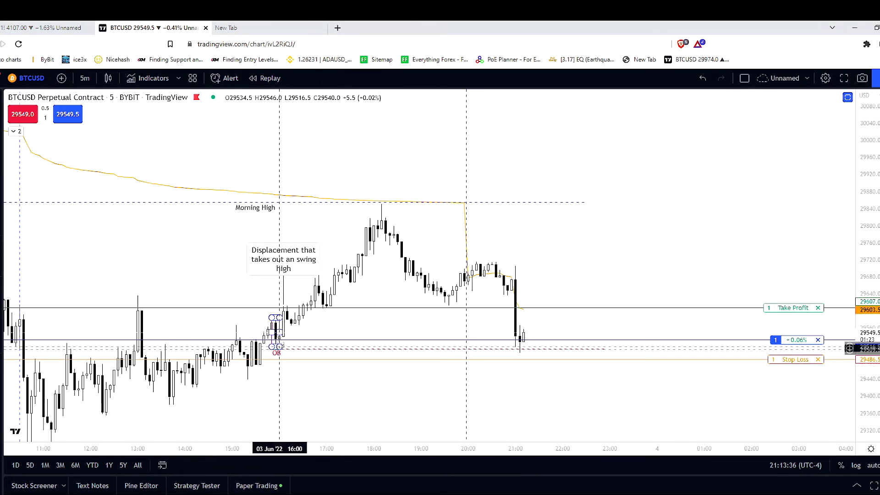
Step: Draw a Fib Retracement across the whole afternoon move, from the 10:45 low at 29226.0 to the 18:10 high at 29850.0
scroll(530, 330, "up", 3)
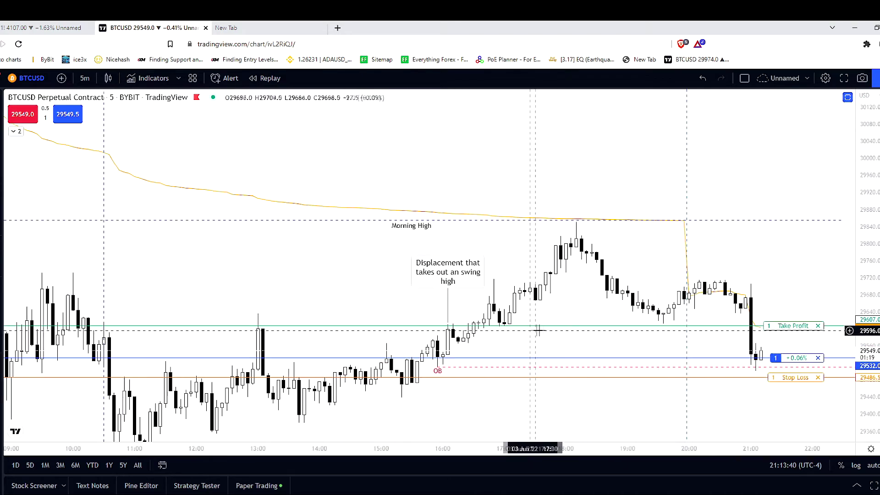
scroll(618, 387, "up", 2)
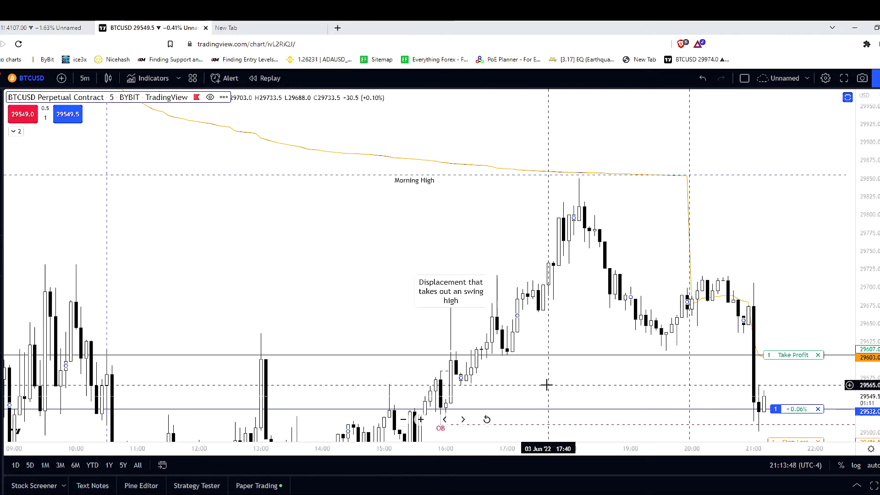
left_click_drag(545, 385, 557, 324)
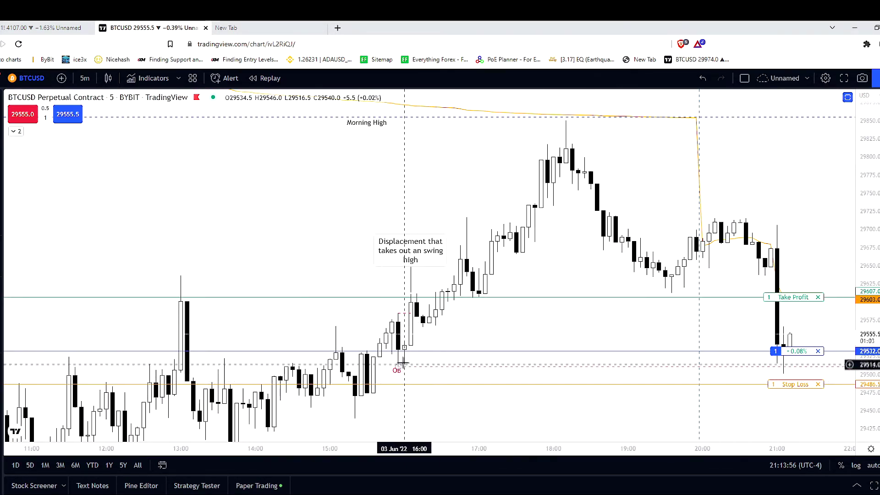
scroll(619, 320, "right", 5)
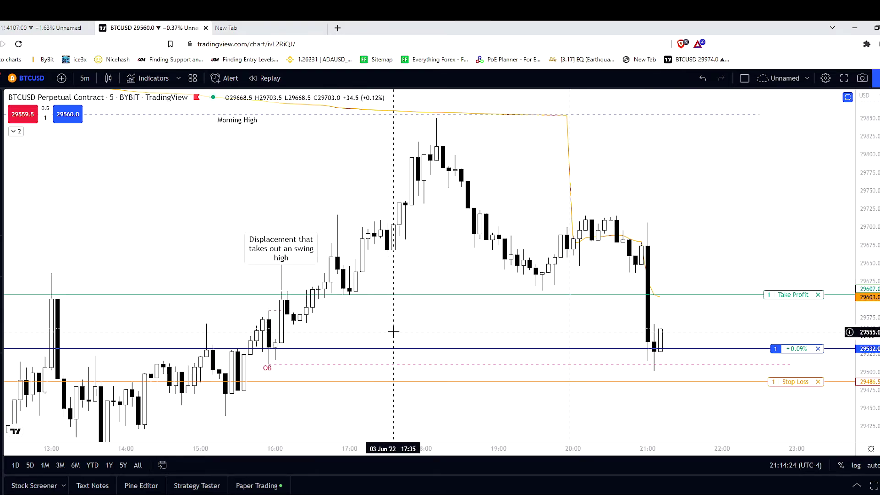
scroll(394, 332, "down", 3)
left_click_drag(394, 332, 453, 300)
scroll(568, 387, "down", 3)
left_click_drag(568, 386, 498, 350)
left_click(283, 427)
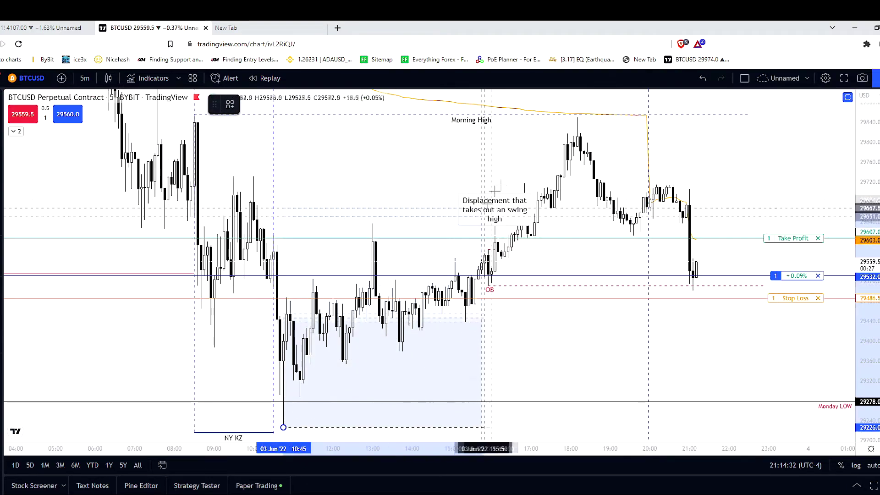
left_click(577, 118)
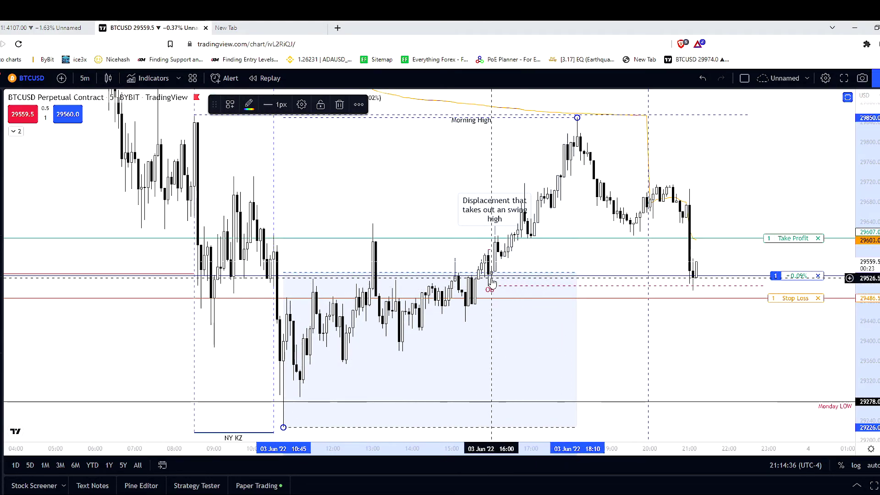
Step: Add a text label reading Discount inside the shaded lower half of the Fib range
left_click(1, 172)
left_click(18, 170)
left_click(524, 312)
type("Discount")
left_click(473, 234)
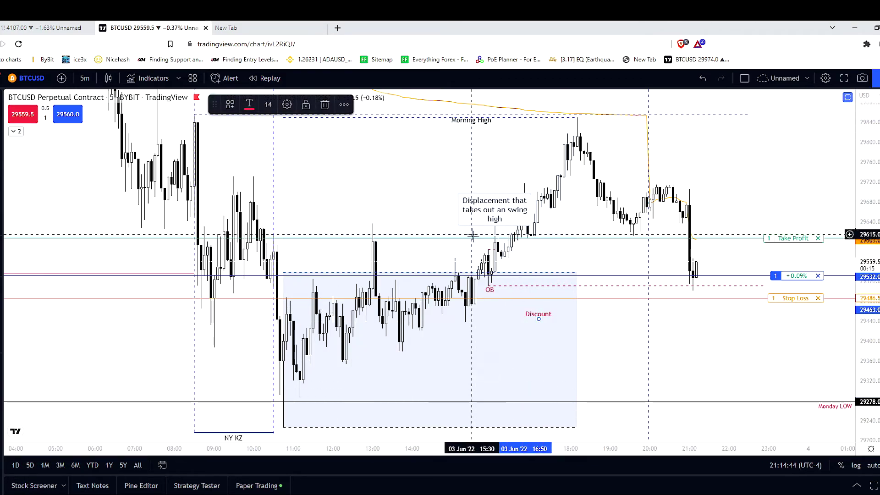
left_click_drag(533, 294, 508, 311)
left_click(504, 321)
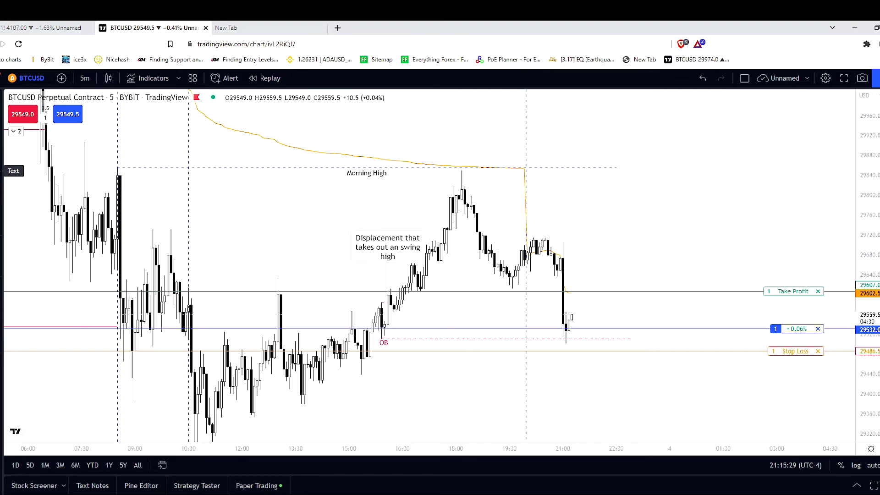
Step: Raise the open position's stop loss to 29495.5 and lower its take profit to 29601
left_click_drag(795, 351, 795, 346)
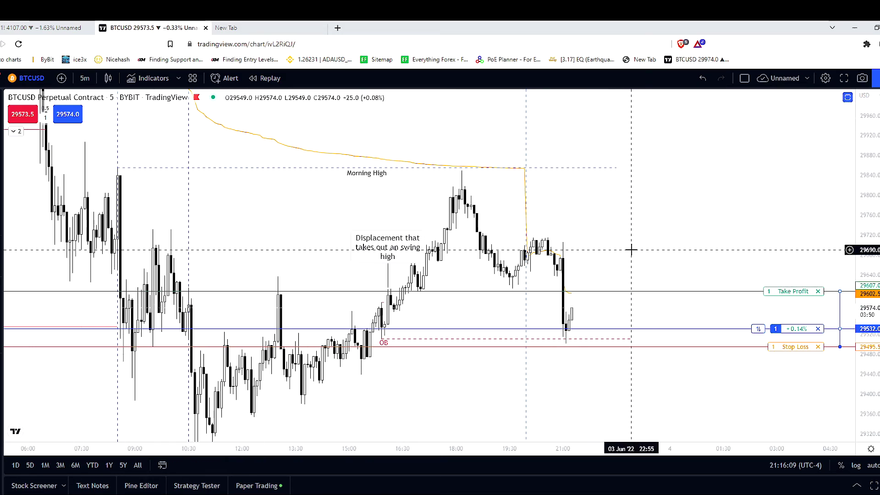
scroll(633, 260, "up", 2)
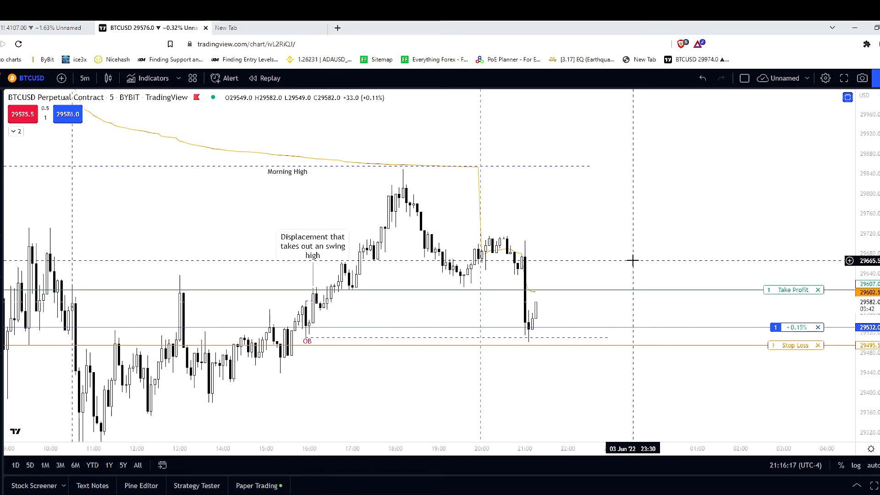
left_click_drag(770, 289, 770, 293)
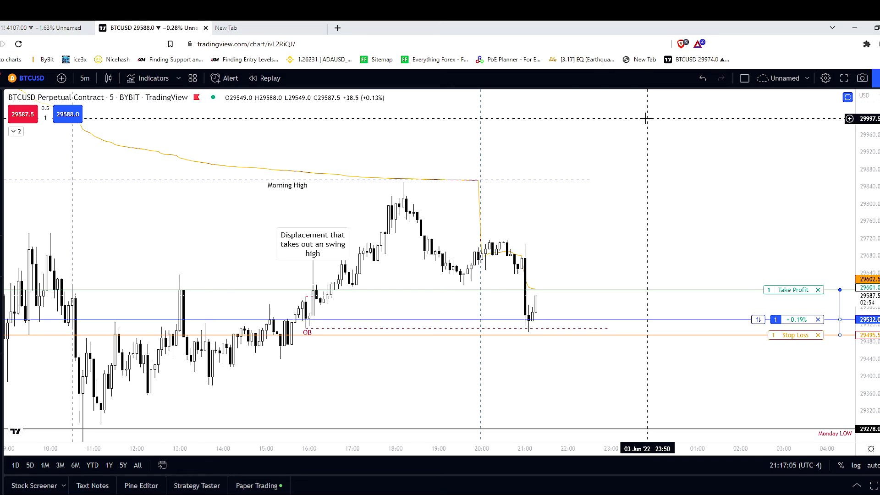
Step: Switch to the Bybit range chart and examine the latest bounce against open interest, cumulative delta and the volume-weighted line
key("alt+Tab")
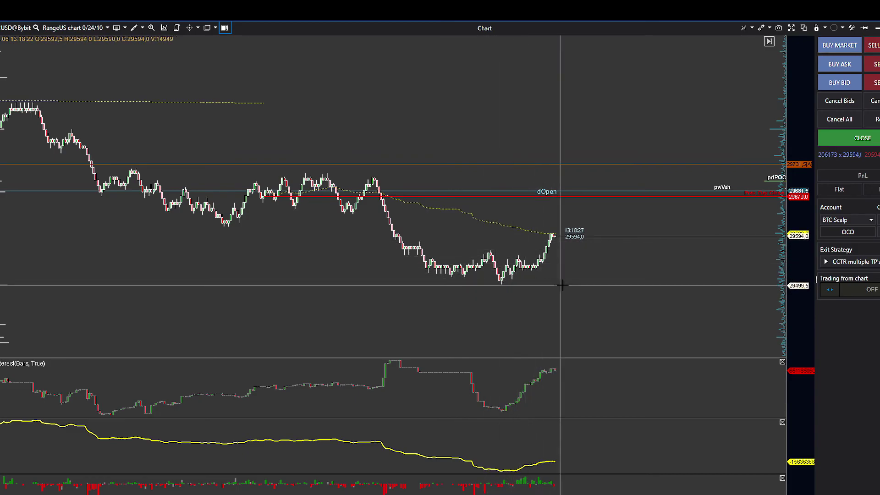
scroll(537, 286, "down", 3)
scroll(536, 290, "up", 1)
left_click_drag(494, 297, 571, 283)
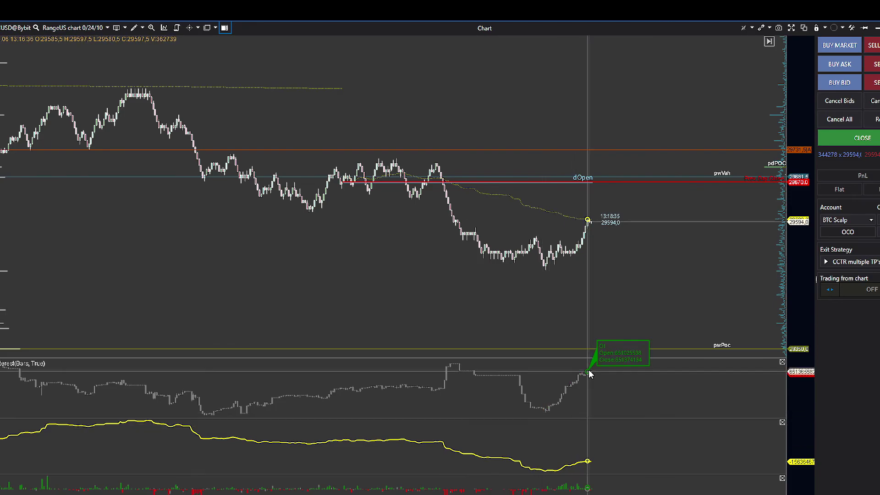
mouse_move(585, 383)
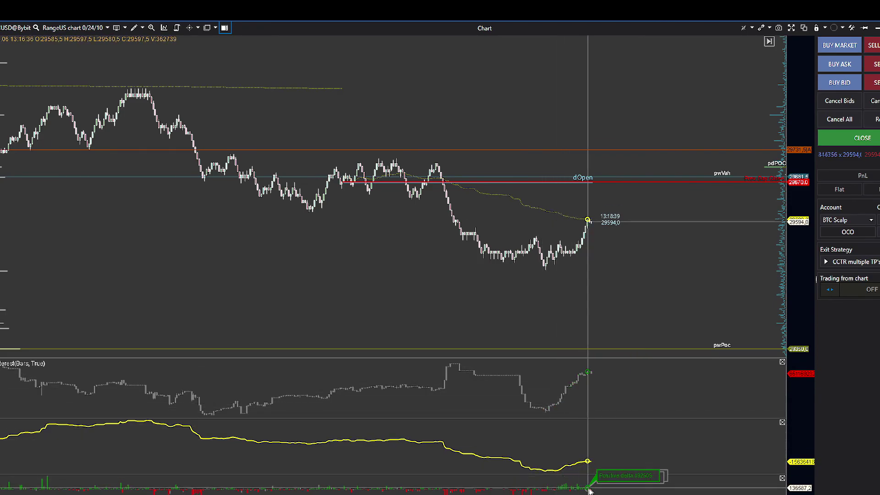
mouse_move(544, 470)
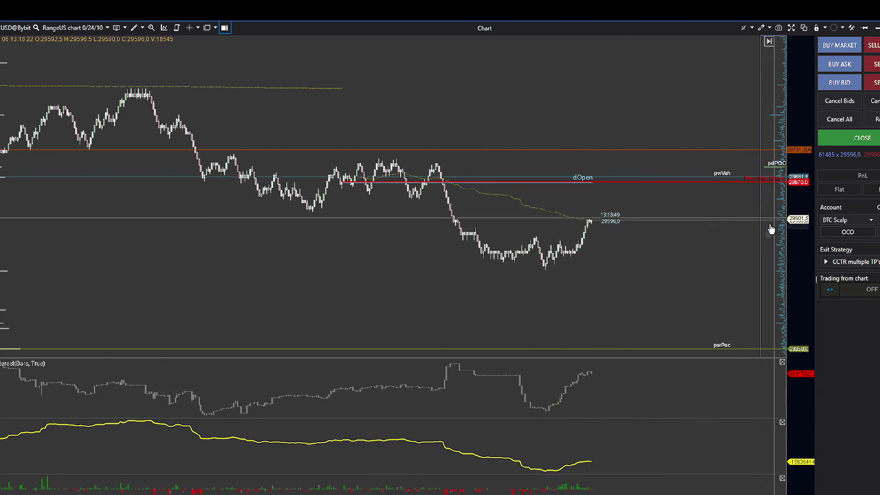
scroll(737, 231, "up", 2)
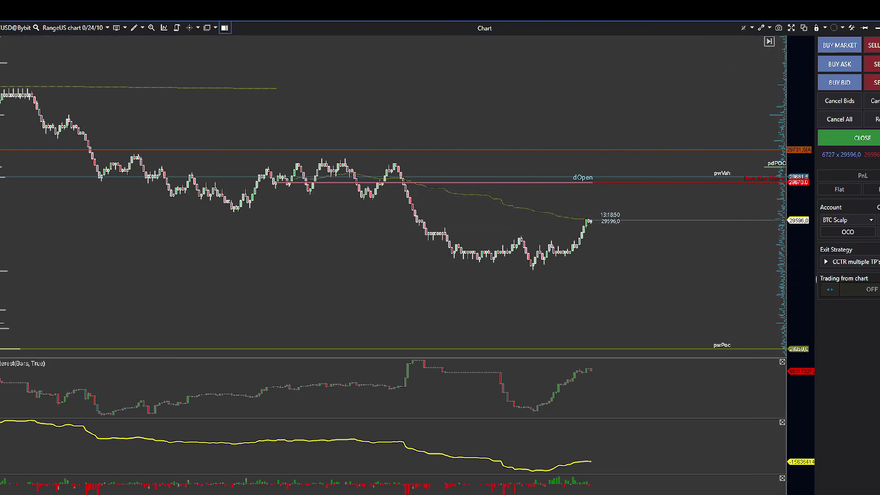